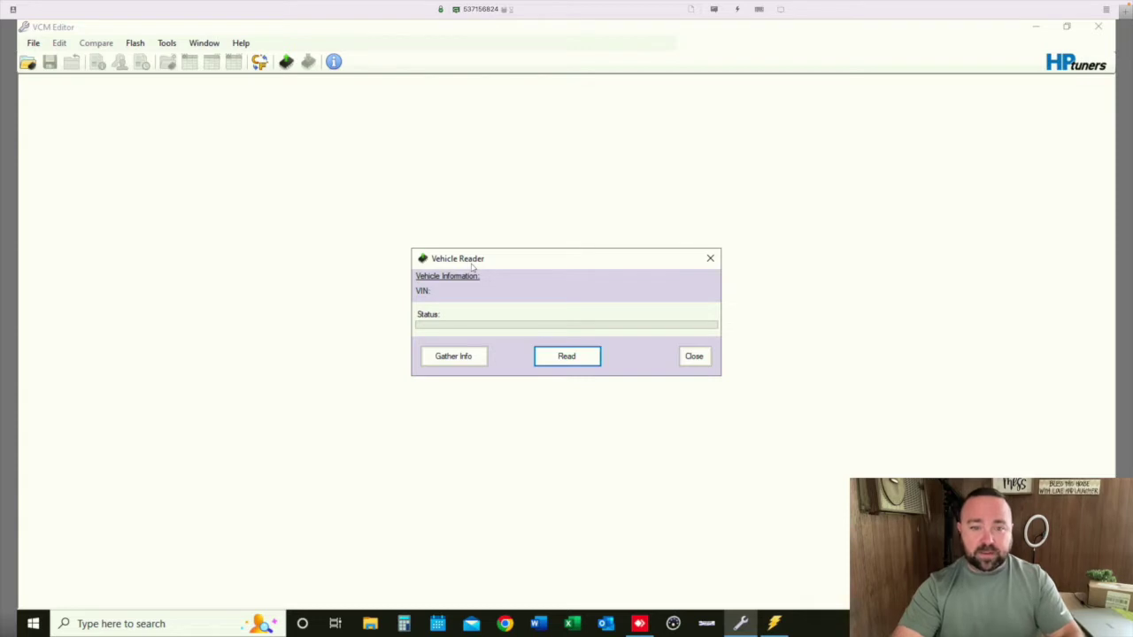
Try to read the vehicle's controller with the Vehicle Reader and close the reader.
click(547, 356)
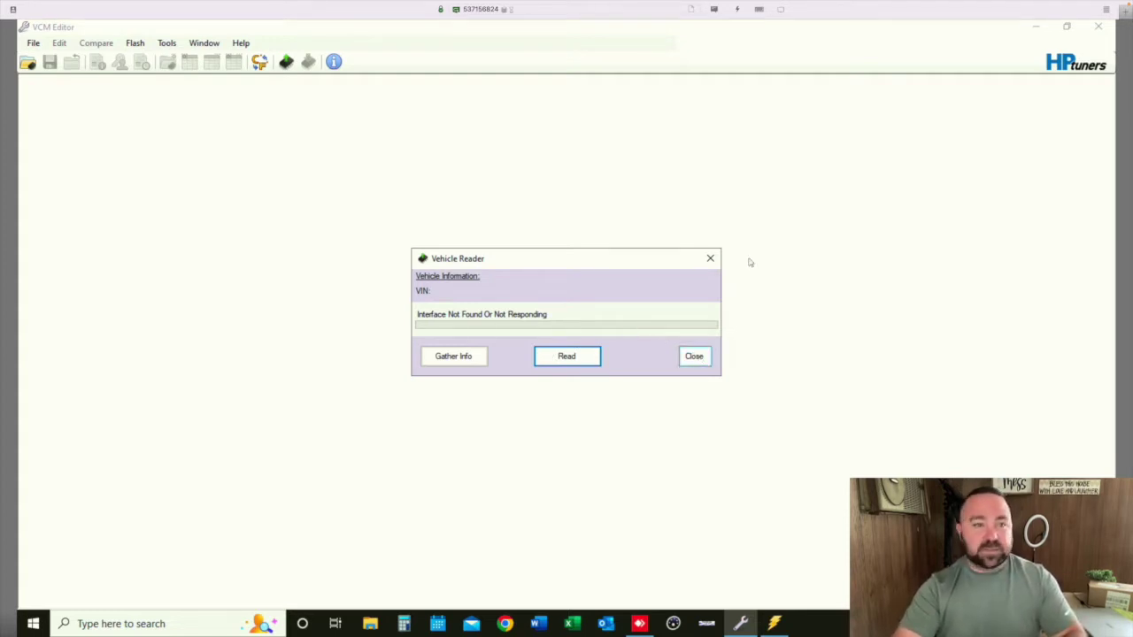
click(710, 259)
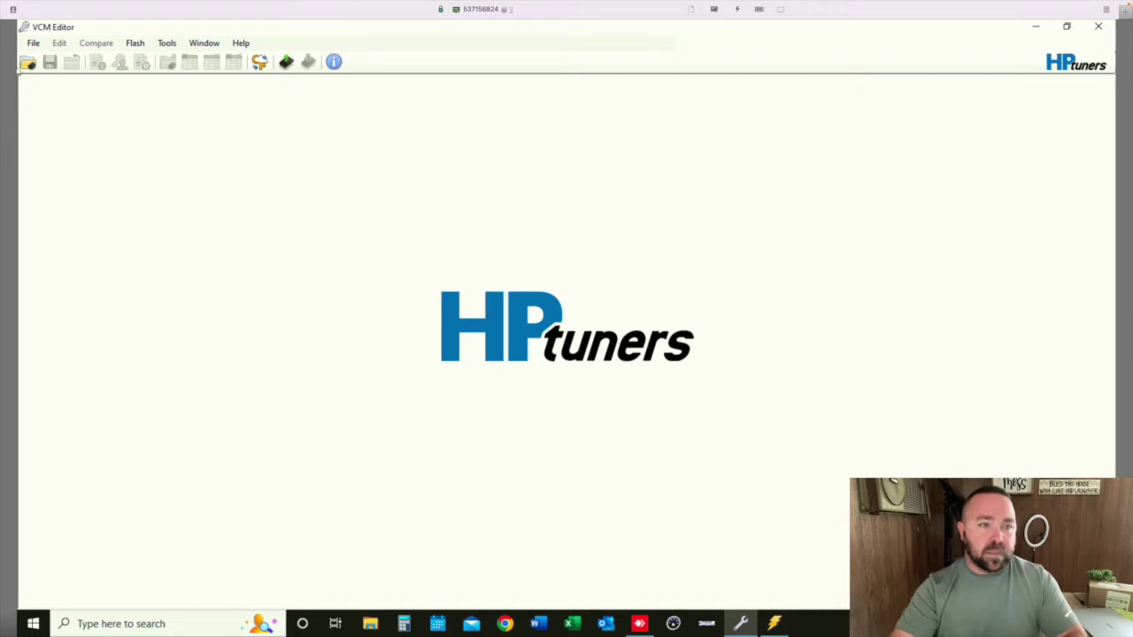
Open the tune file "Swiper no Swiping.hpt" from the Swiper folder.
click(28, 61)
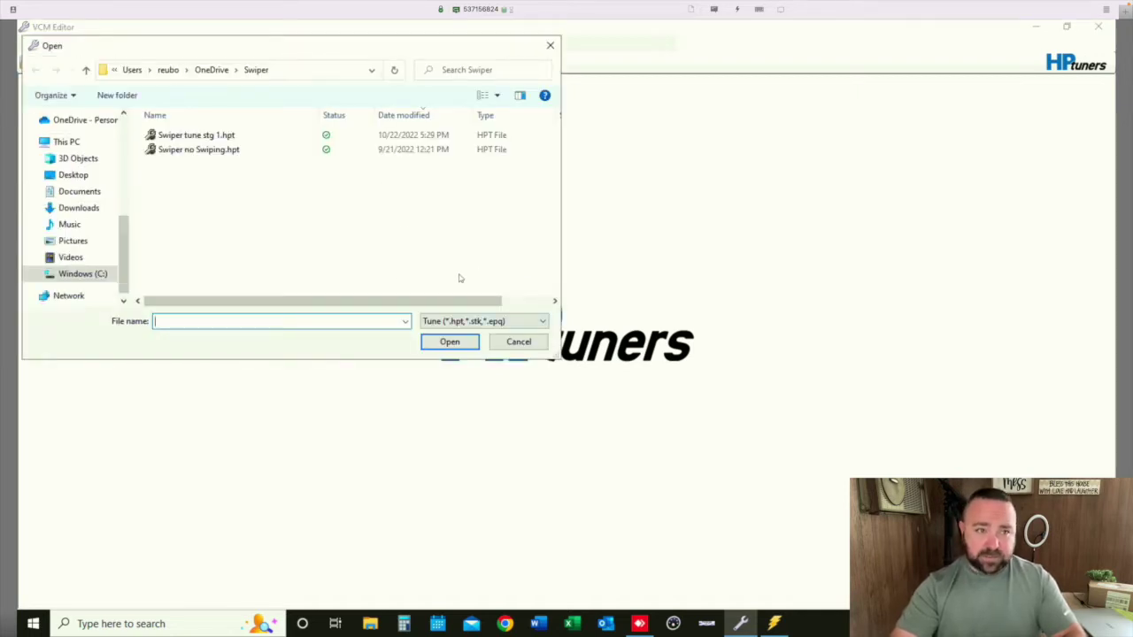
click(223, 151)
click(228, 135)
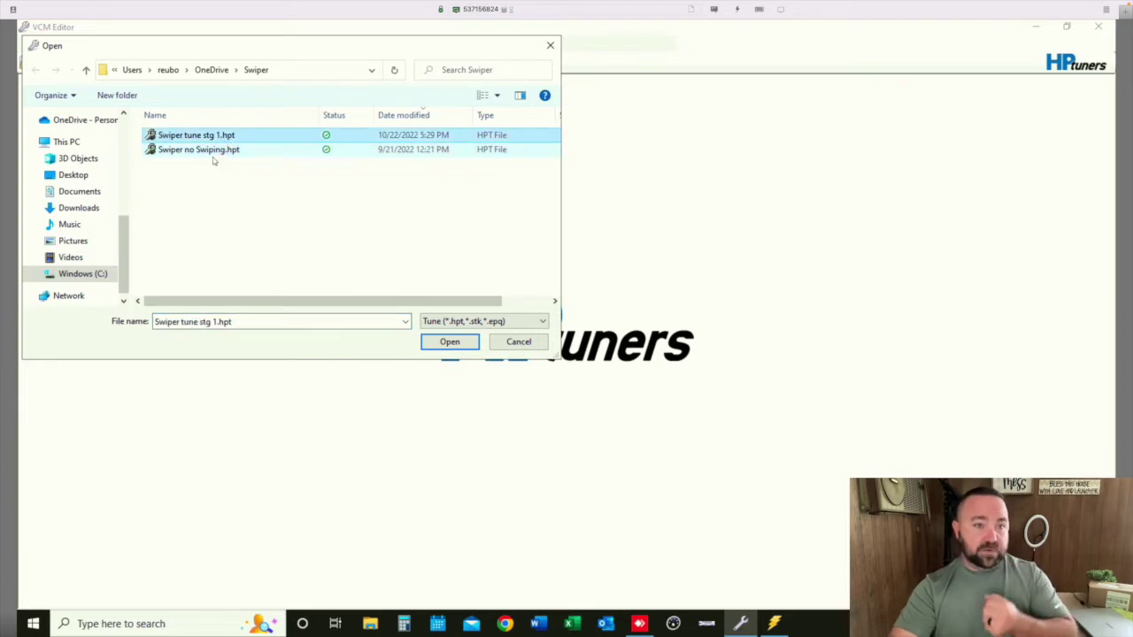
click(218, 150)
click(222, 137)
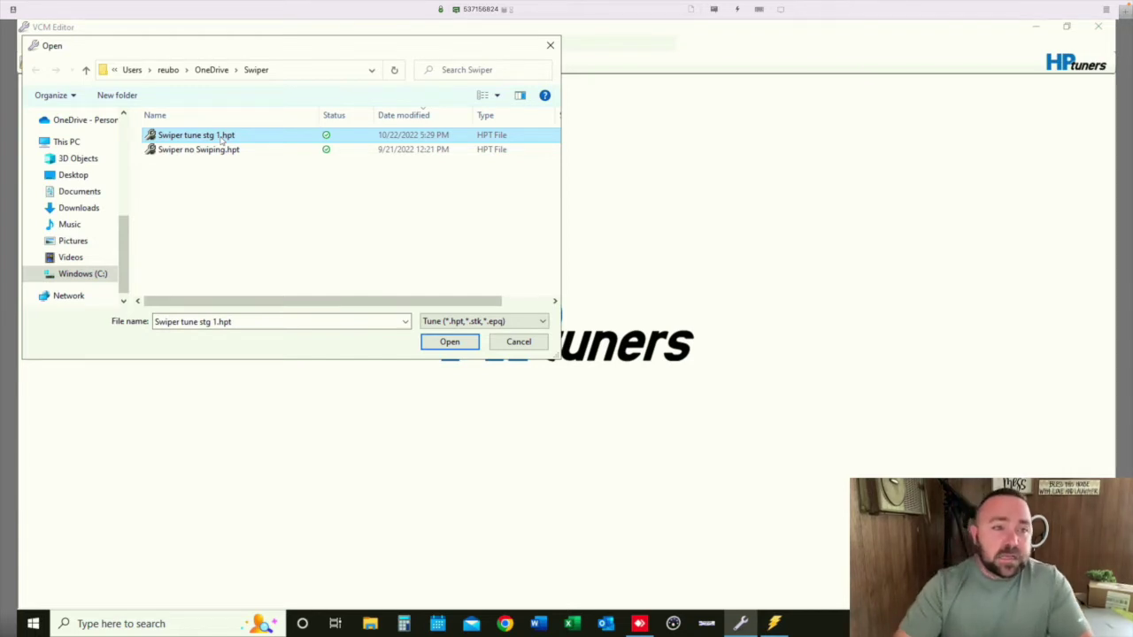
click(219, 150)
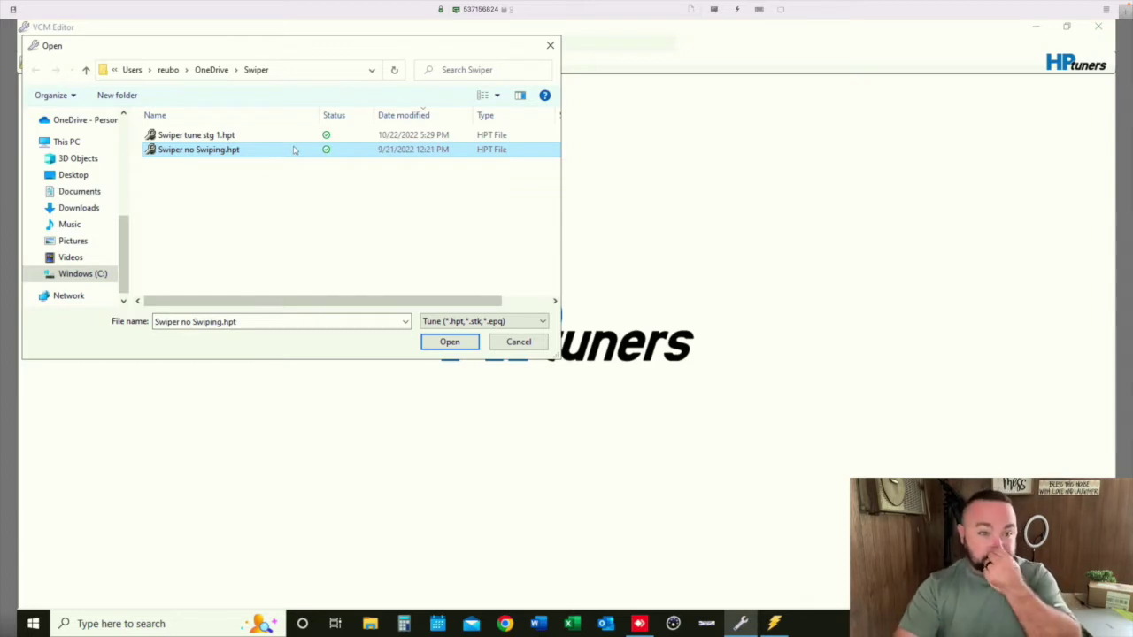
double_click(245, 151)
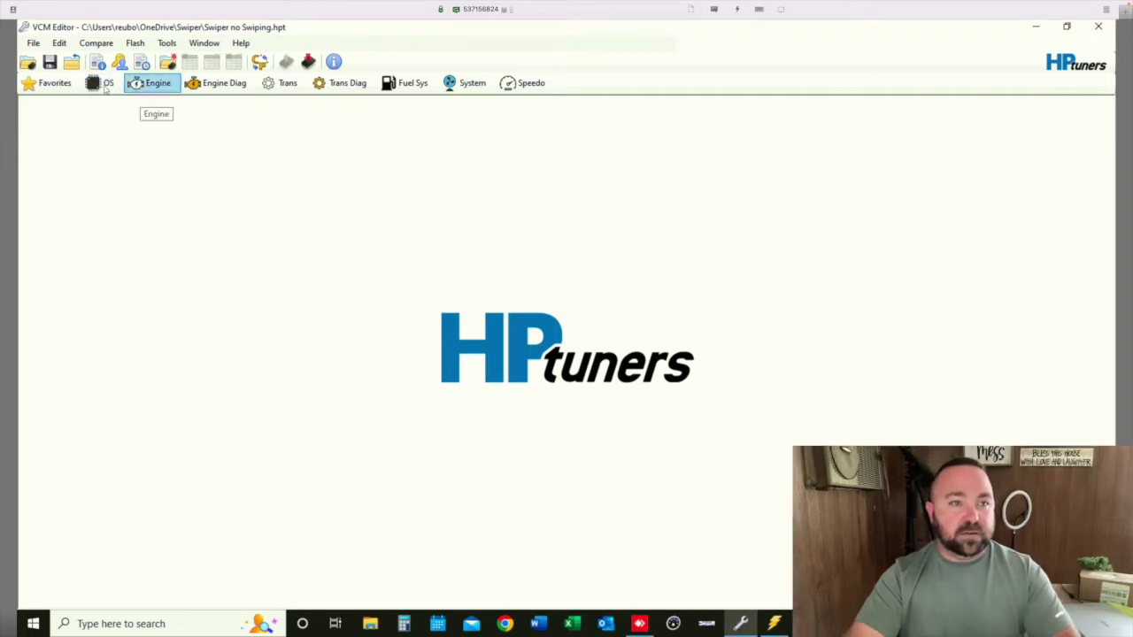
Open the engine's General settings and switch the CHT Sensor to Enabled and back to Disabled.
click(144, 85)
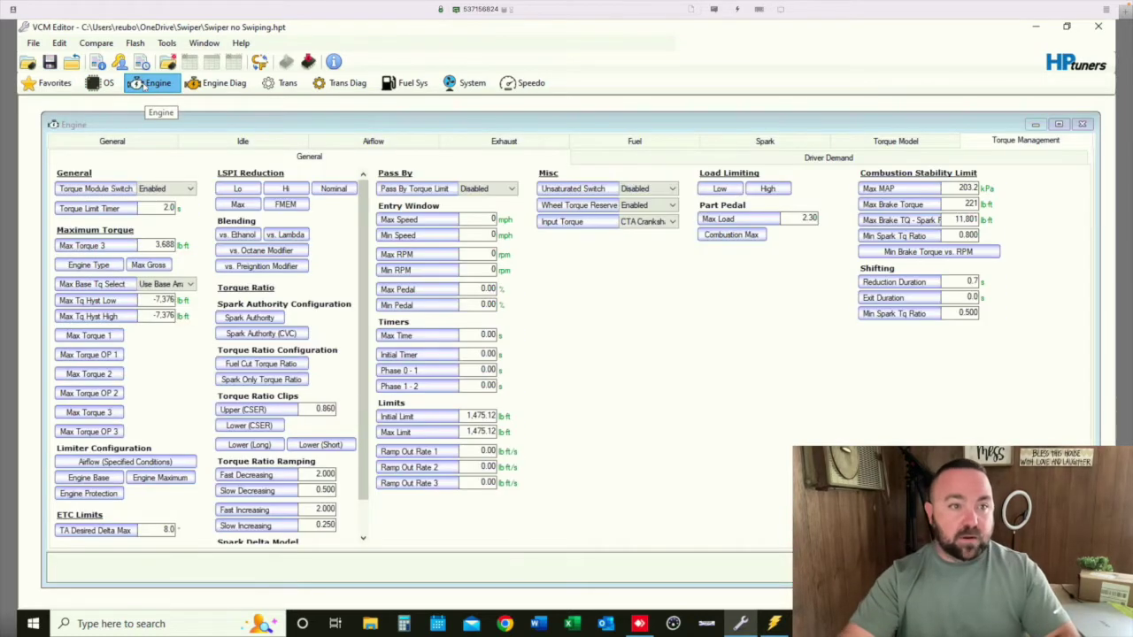
click(117, 141)
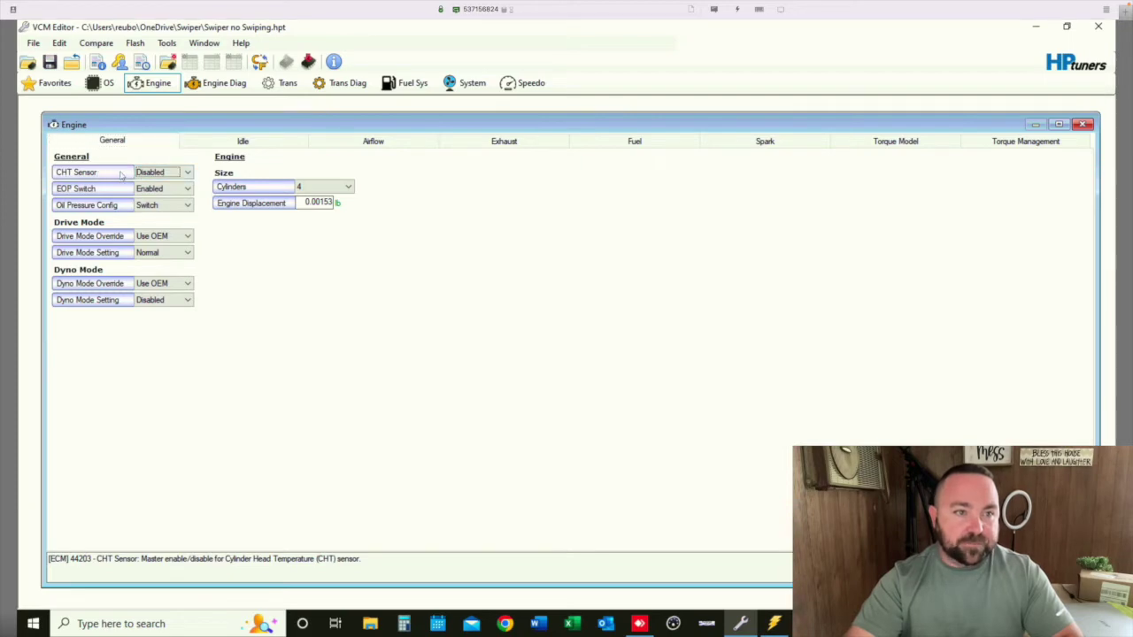
click(157, 175)
click(149, 192)
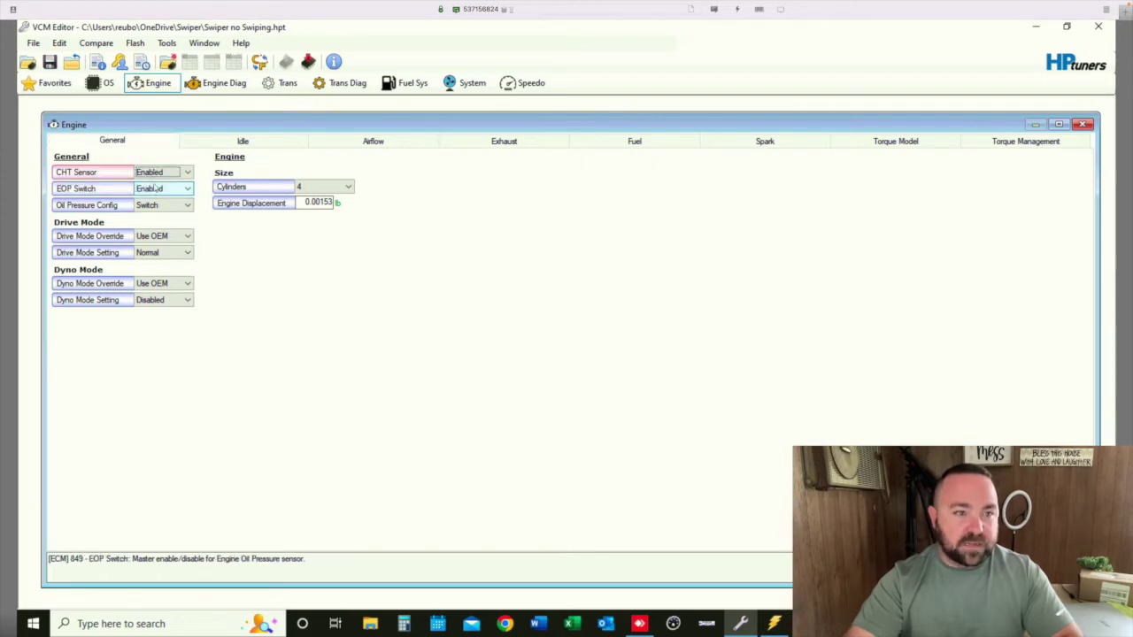
click(160, 173)
click(150, 184)
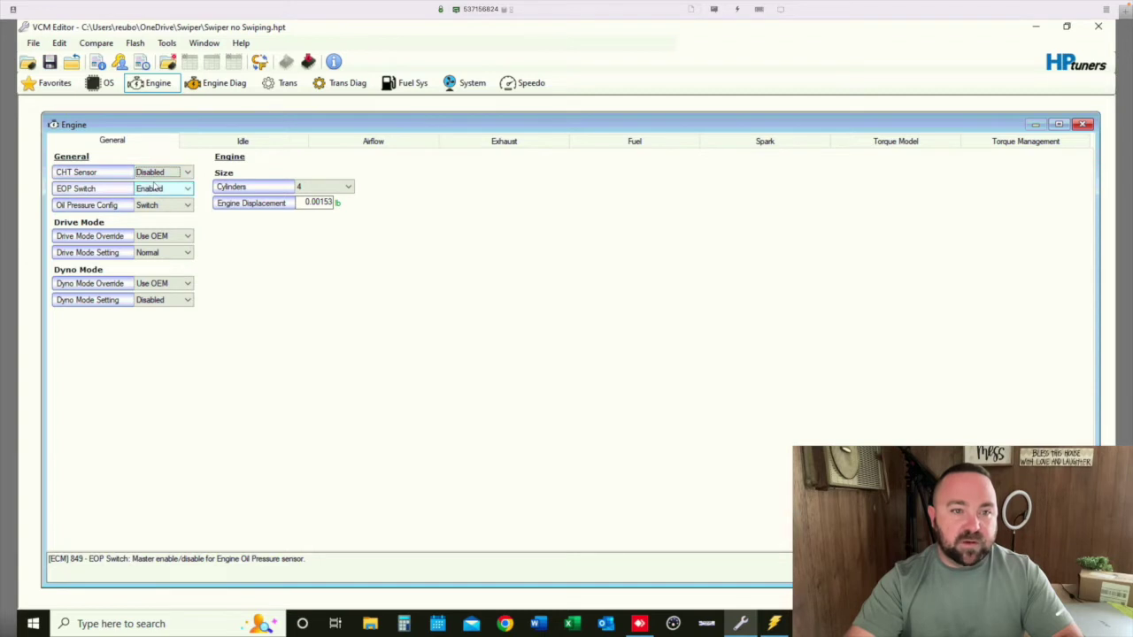
Examine the Engine Displacement field, the CHT Sensor description and the Drive Mode Setting options, keeping Normal.
click(320, 204)
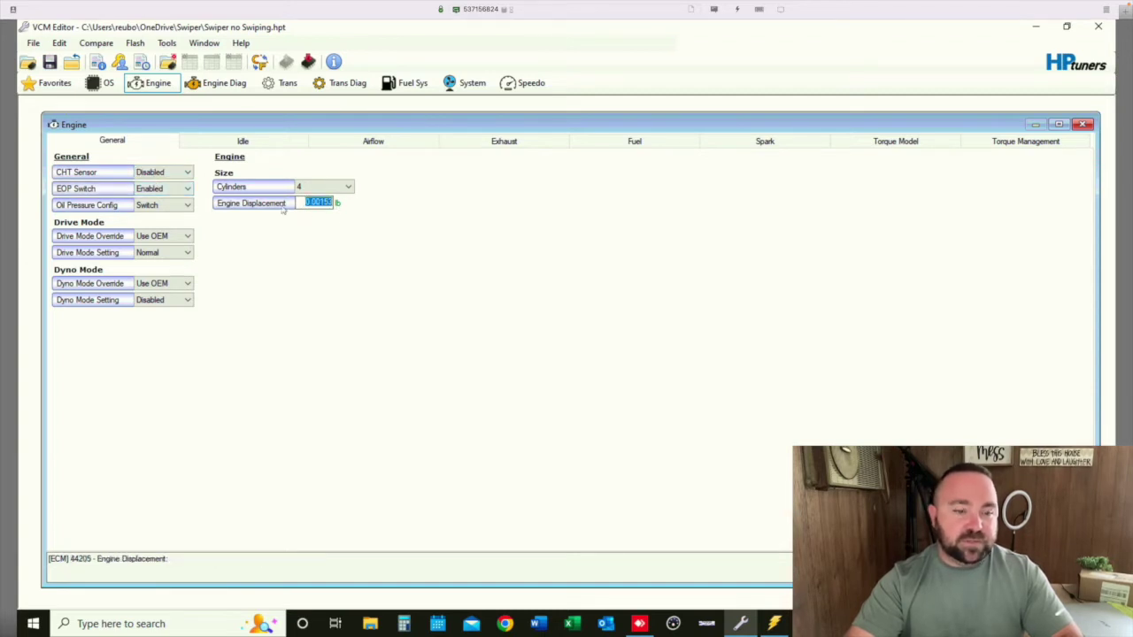
click(113, 179)
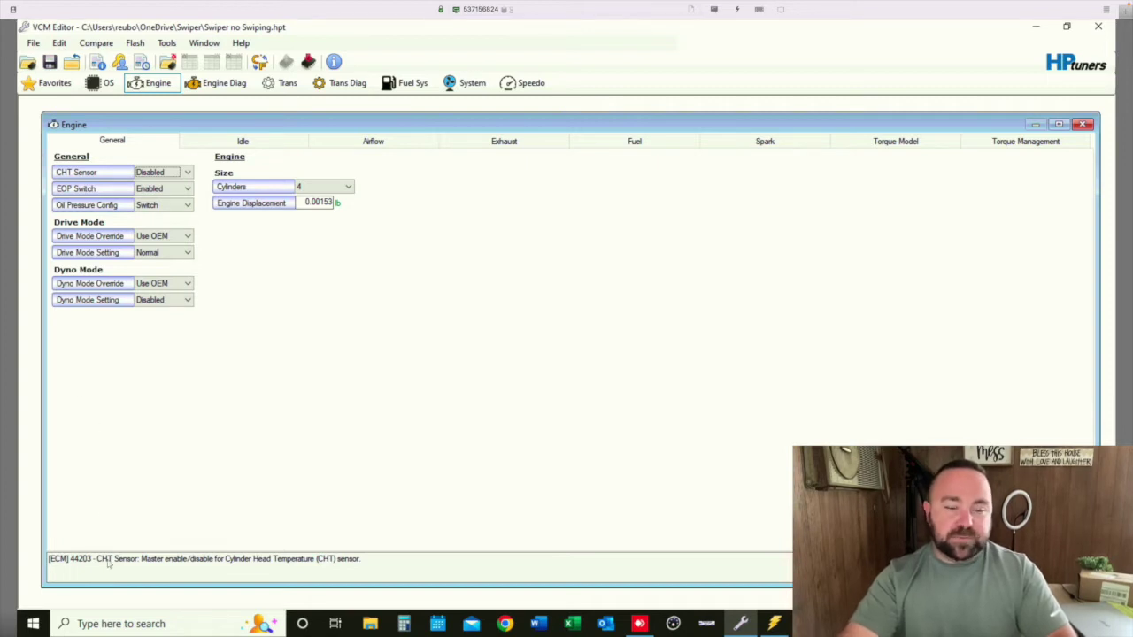
drag(102, 559, 336, 559)
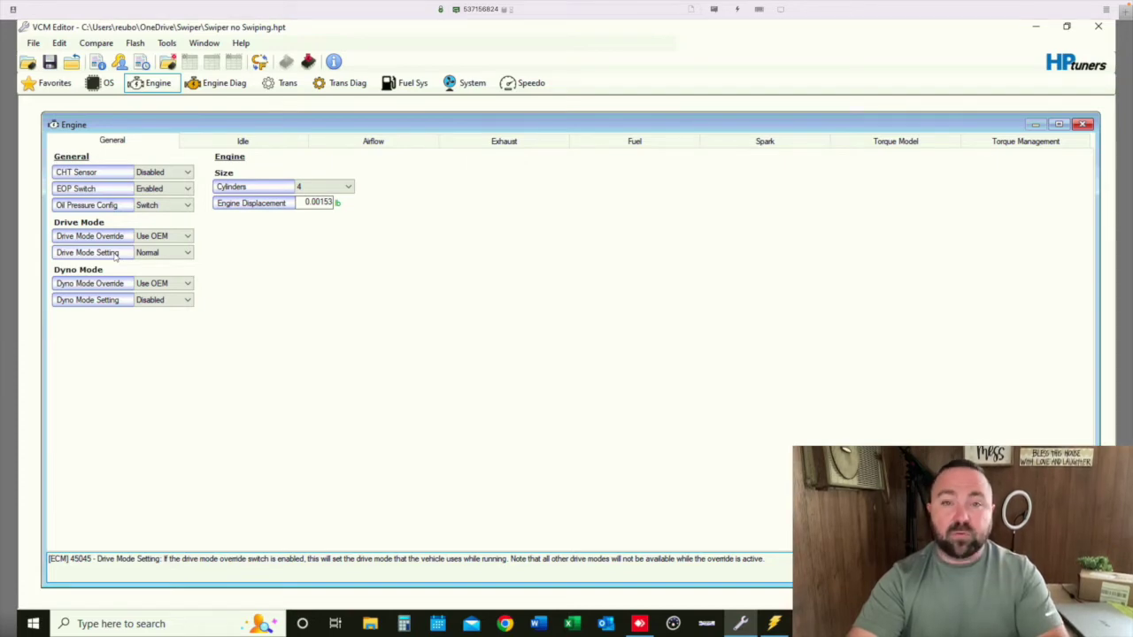
click(159, 253)
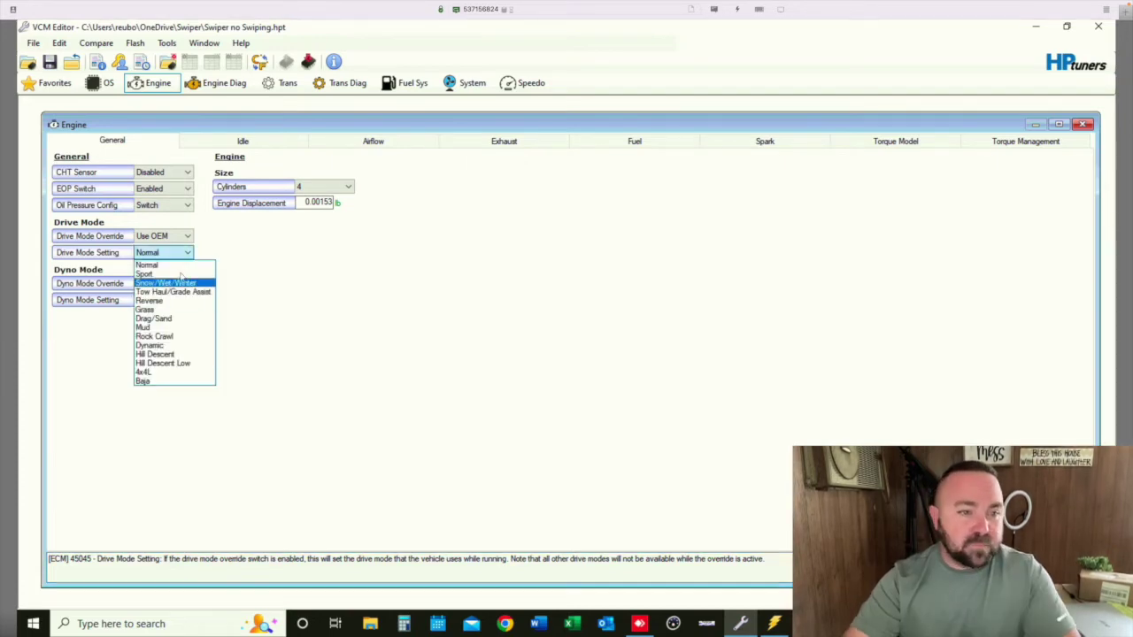
click(164, 264)
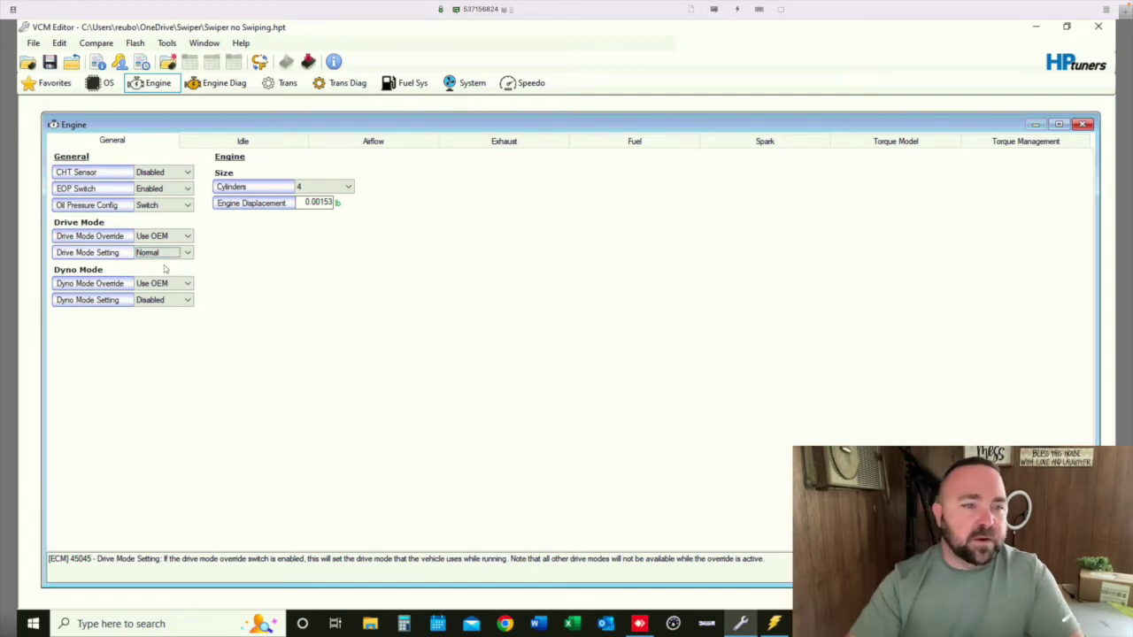
In the engine's Idle RPM settings, set the cold Startup idle speed to 900 rpm.
click(243, 141)
click(362, 160)
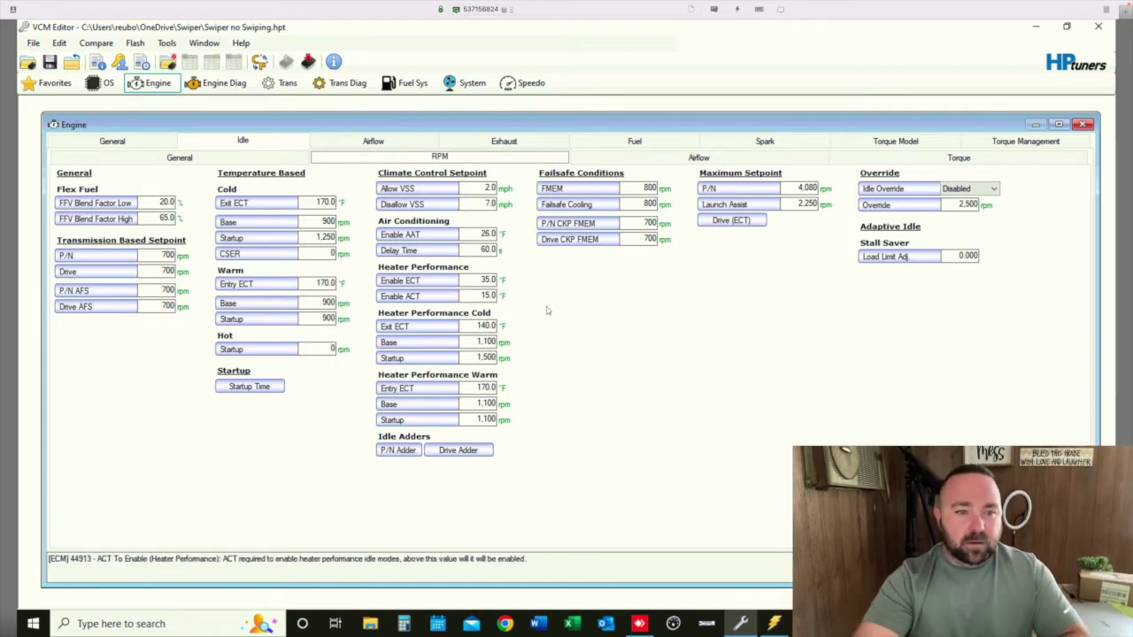
click(291, 244)
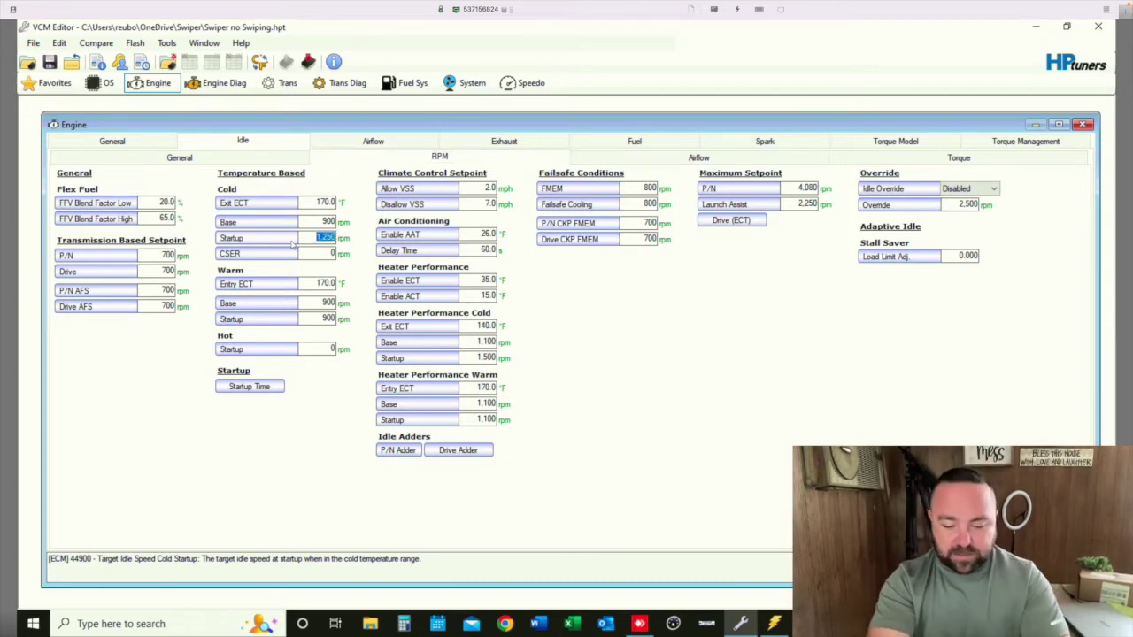
text(900)
key(Return)
click(248, 255)
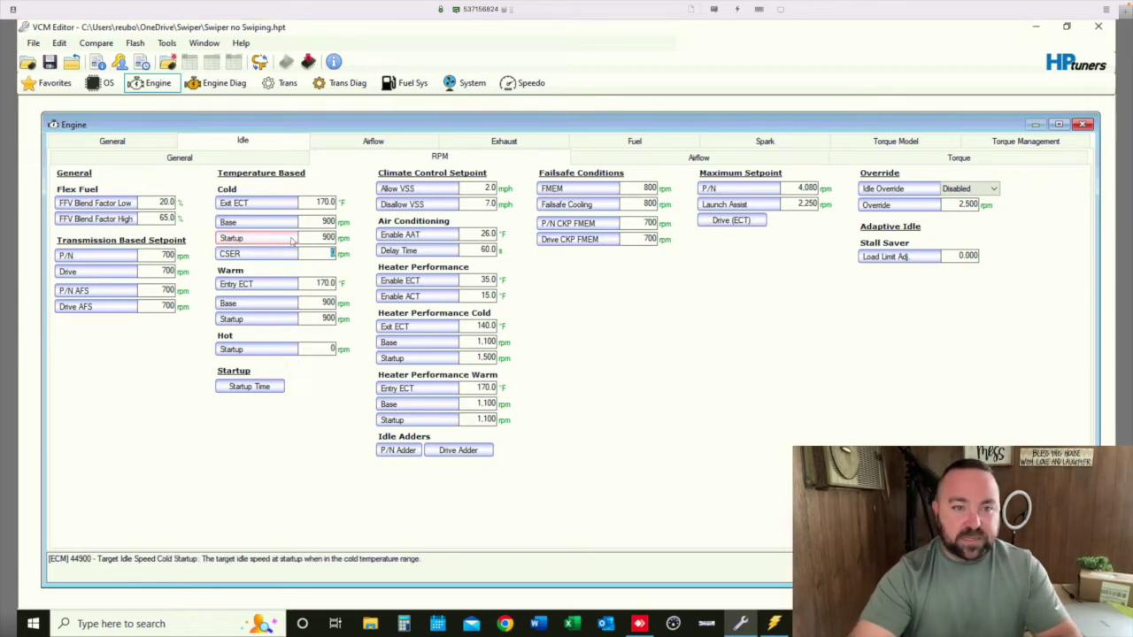
Undo the change to the cold Startup idle speed.
click(291, 241)
right_click(293, 240)
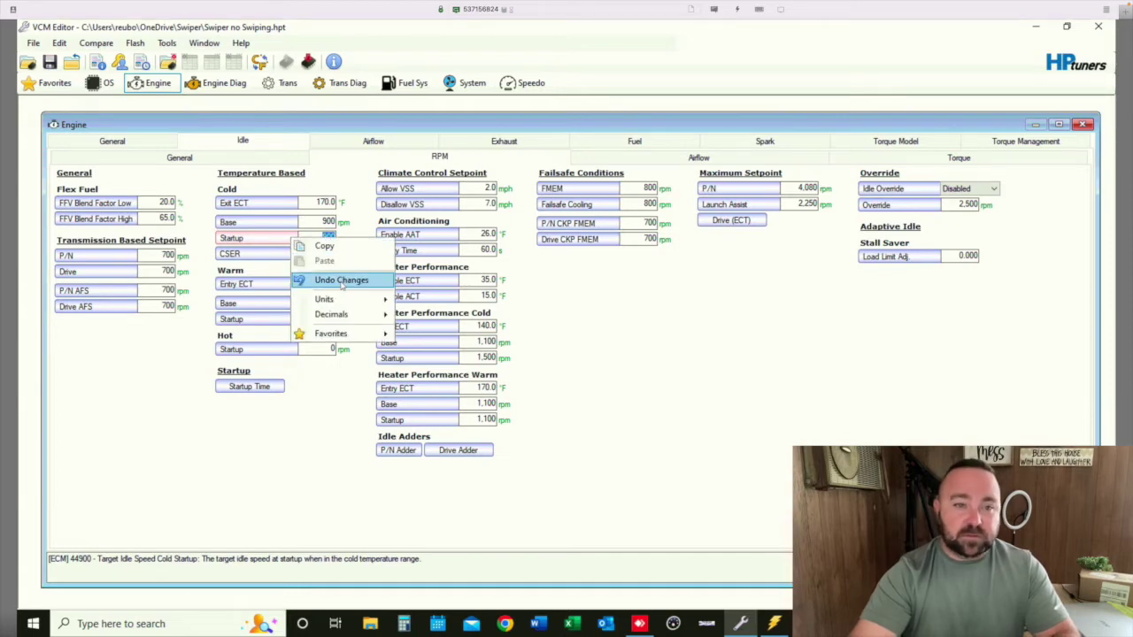
click(341, 281)
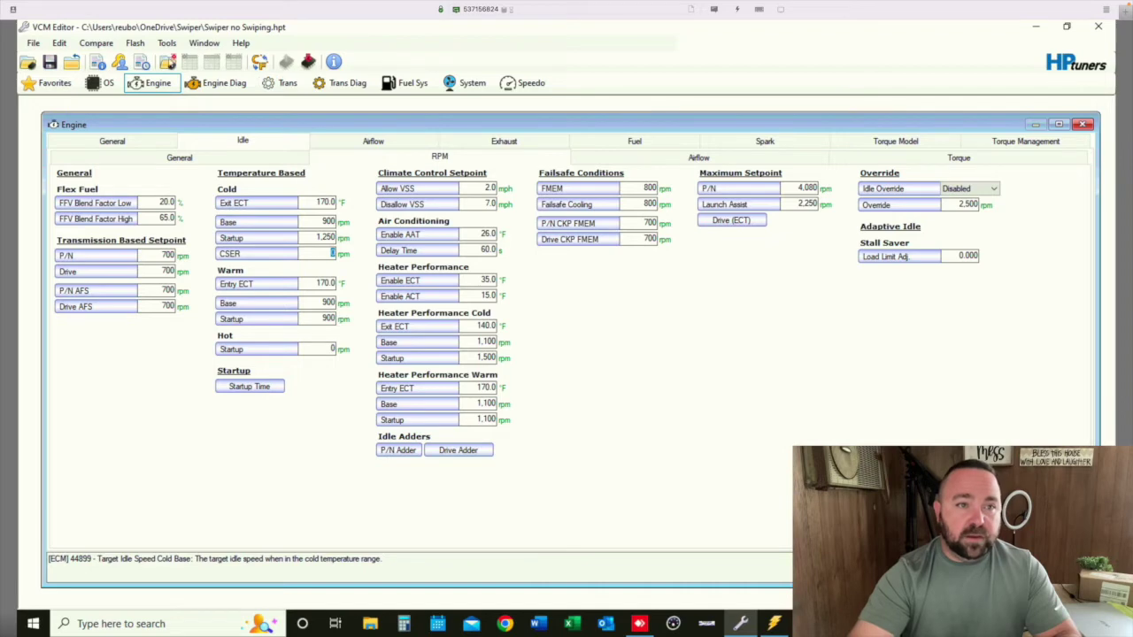
Load "Swiper no Swiping.hpt" as the compare file for the open tune.
click(168, 61)
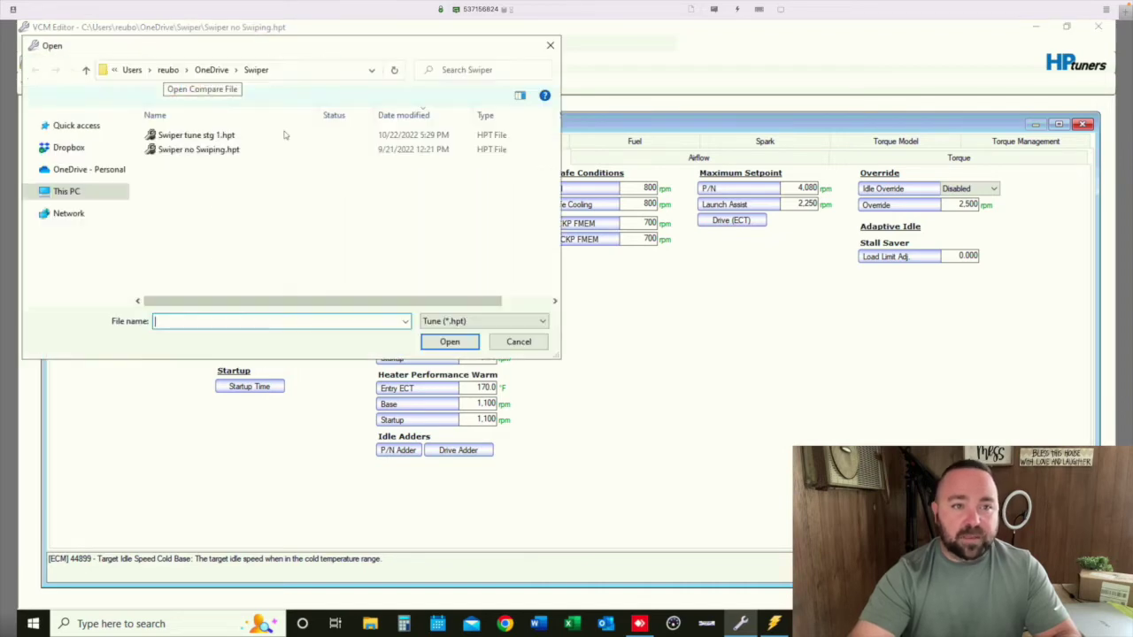
click(210, 150)
click(459, 345)
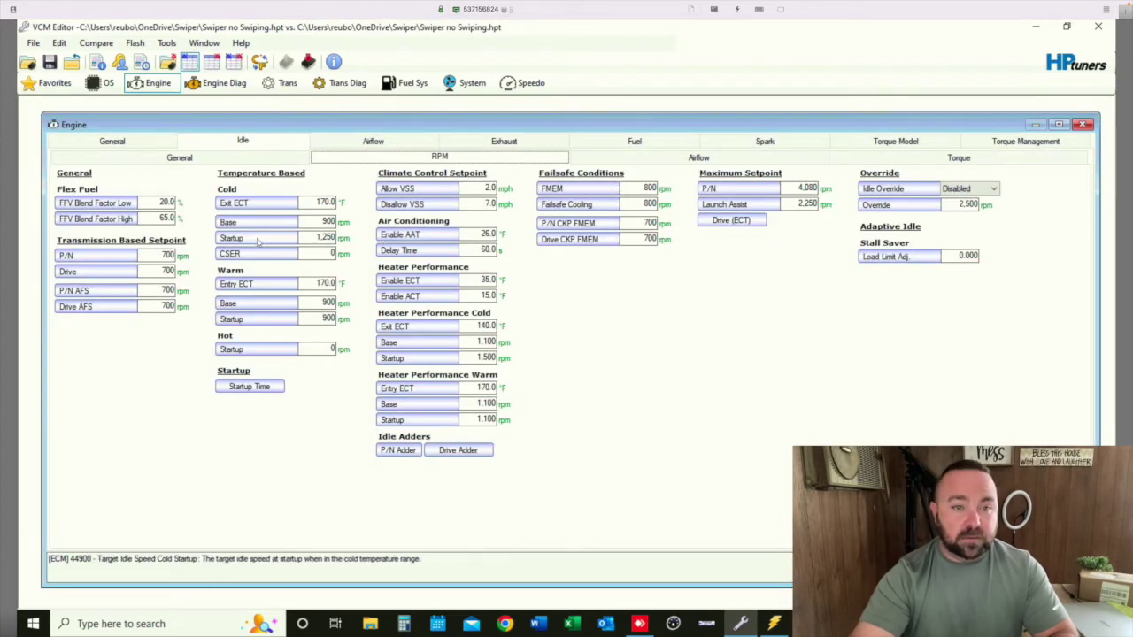
Set the cold Startup idle speed to 900 rpm and view the compare file's values and the differences.
click(326, 238)
text(900)
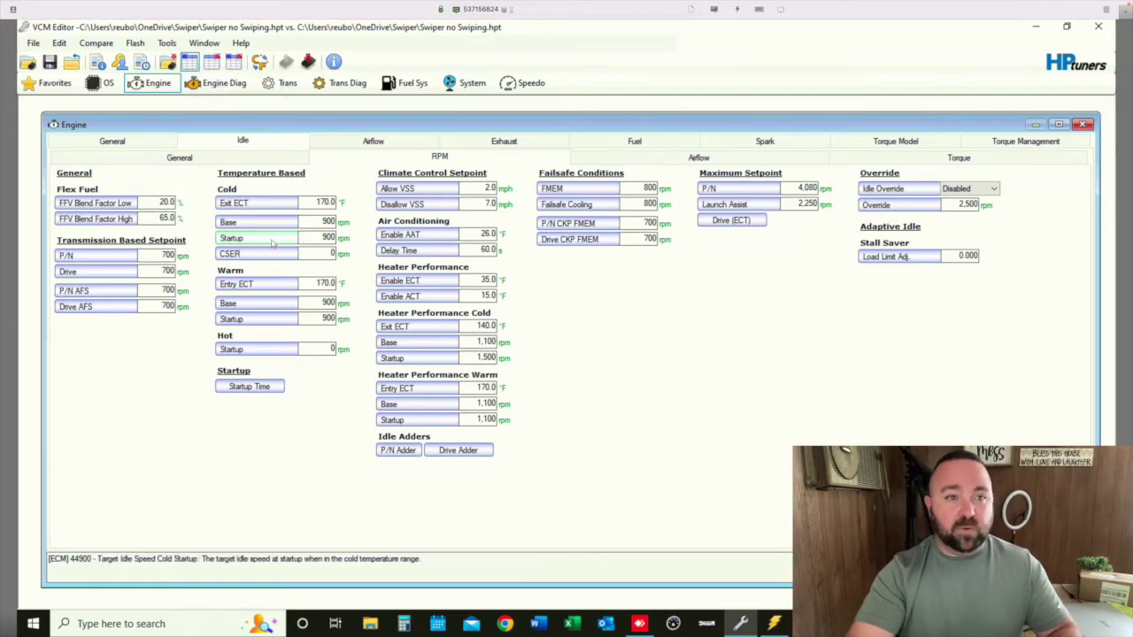
click(213, 63)
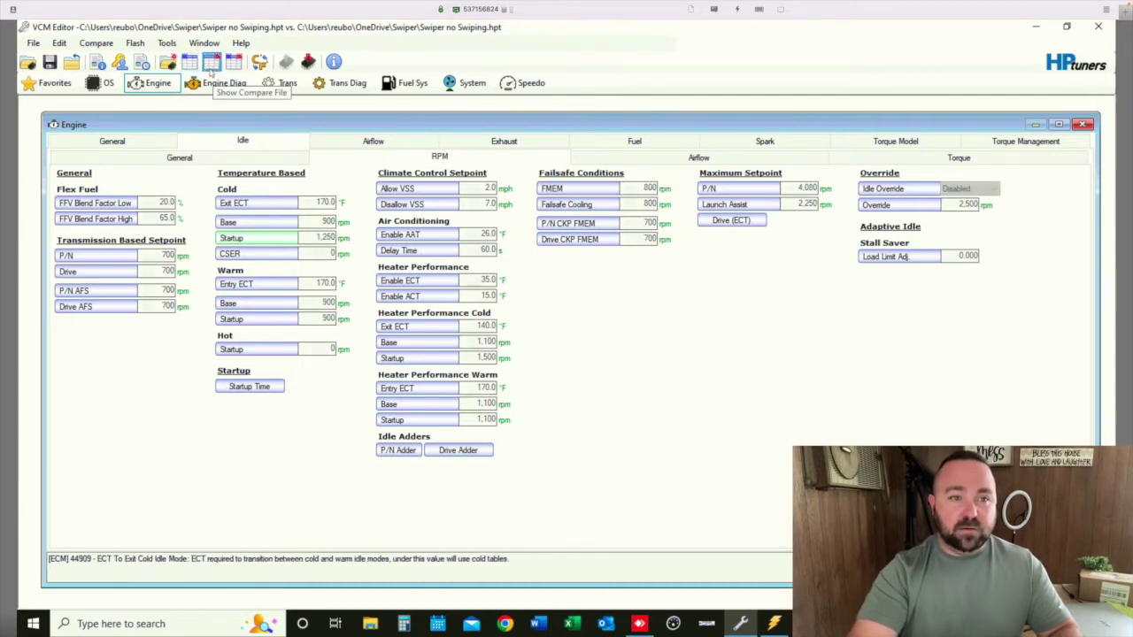
click(212, 63)
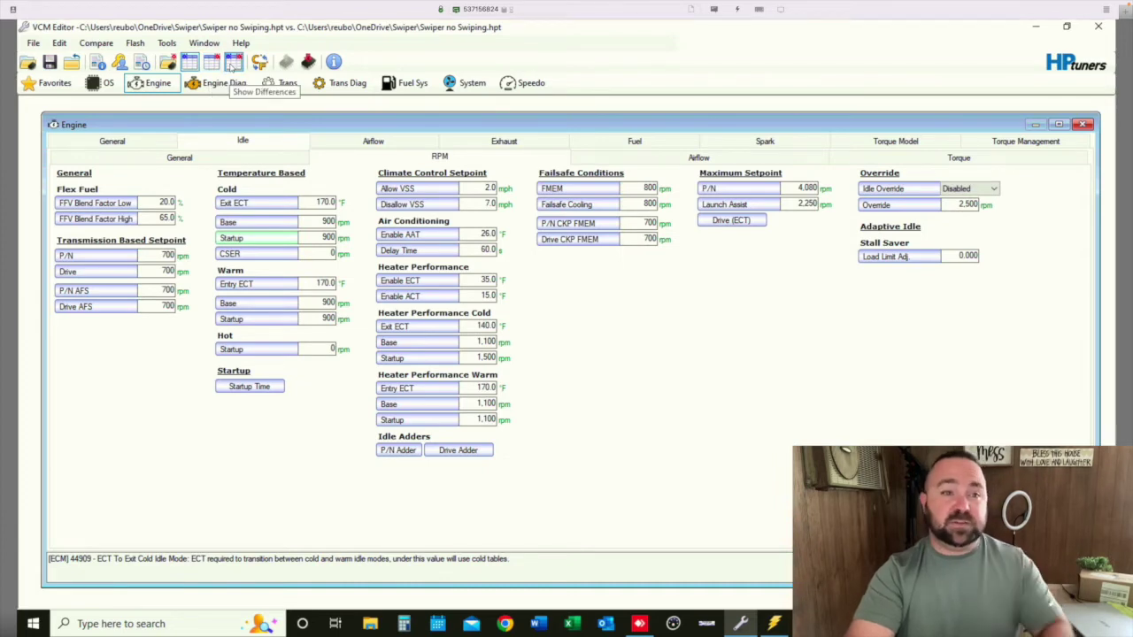
click(233, 63)
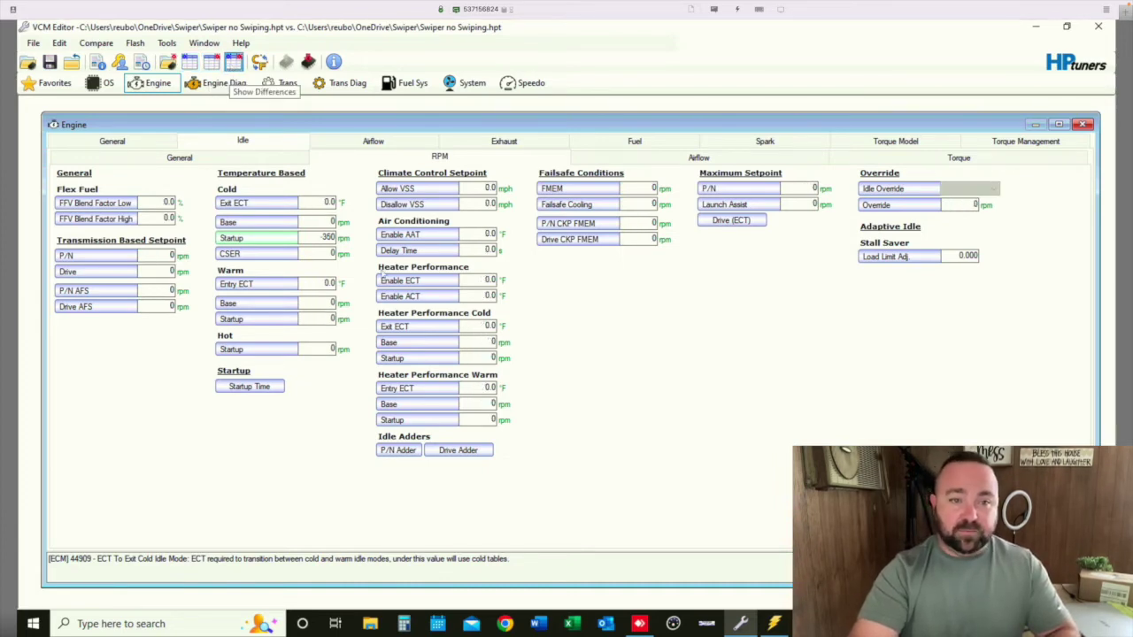
Set the cold Startup idle speed difference to 0 rpm and save the tune file.
click(280, 239)
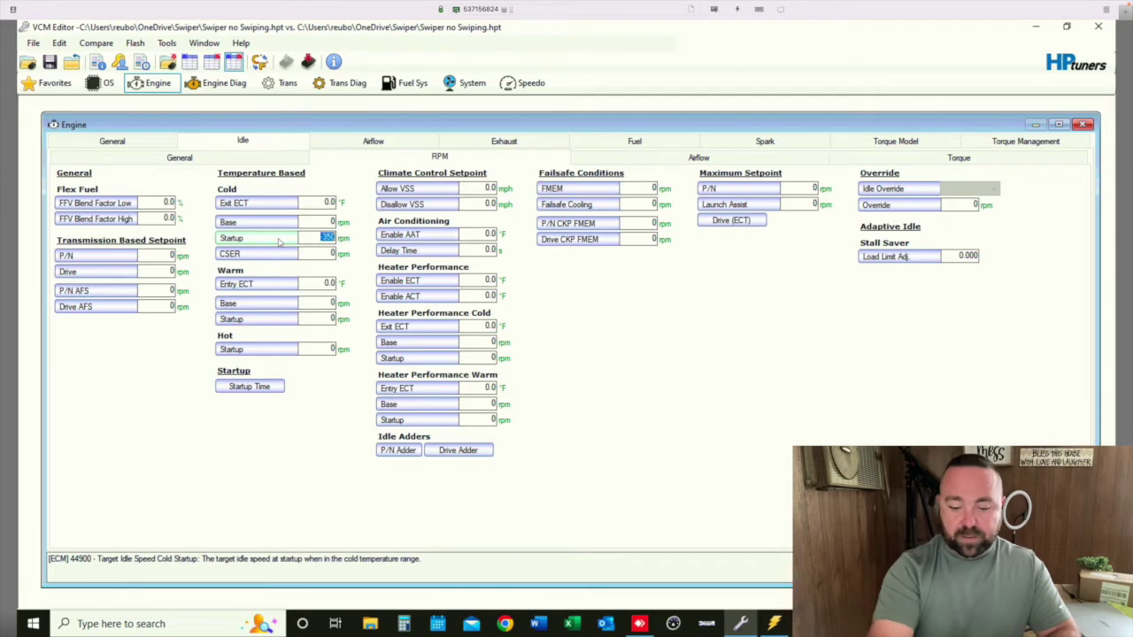
text(0)
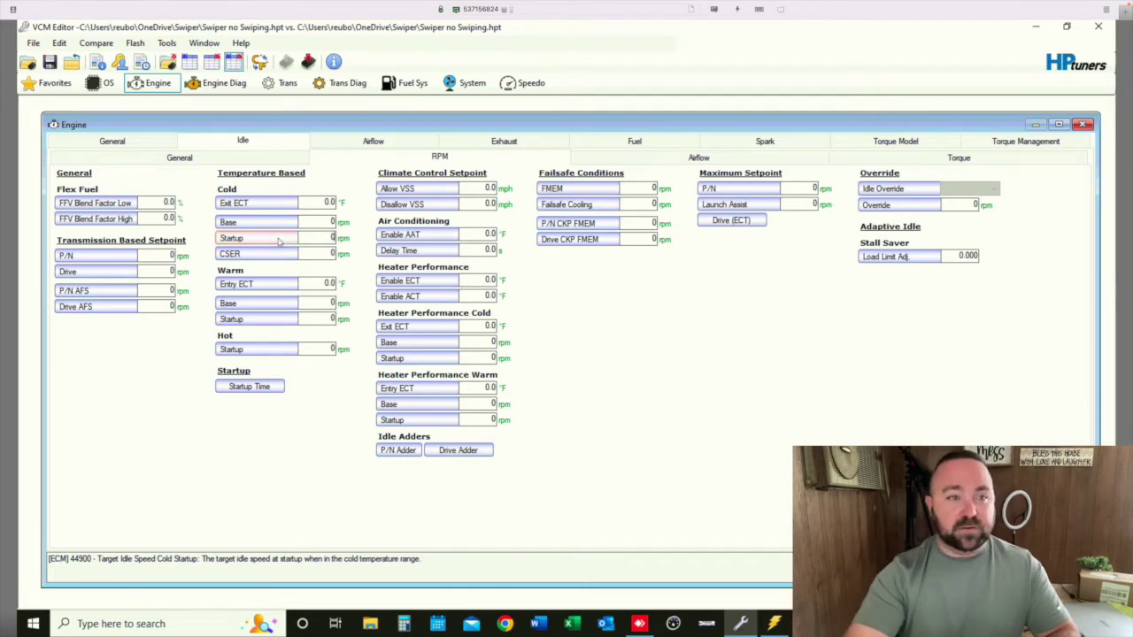
key(Return)
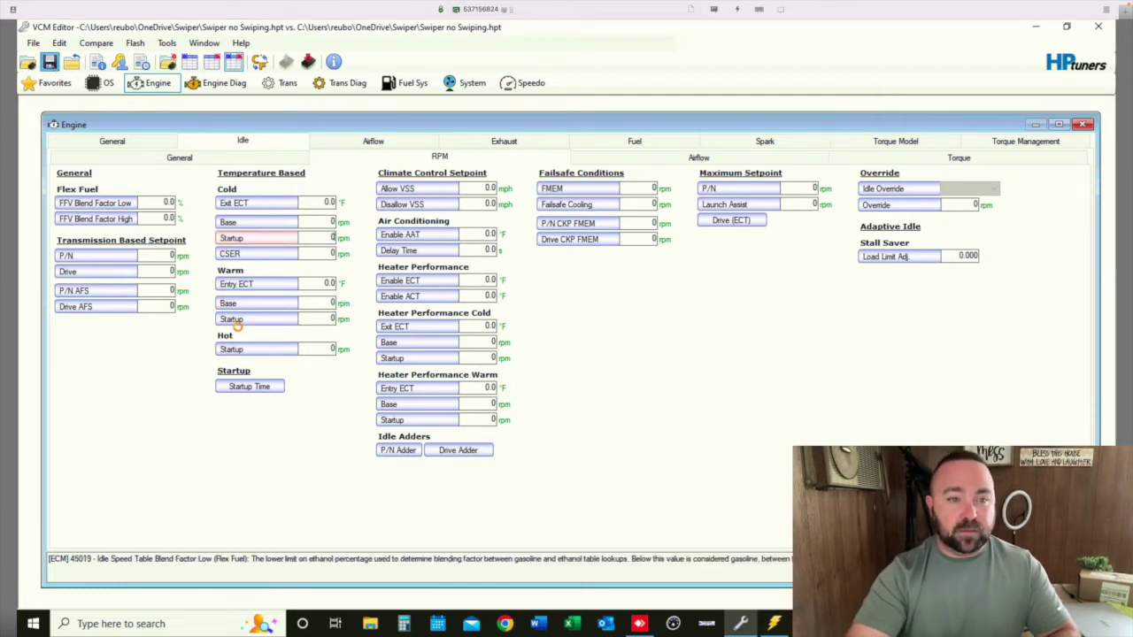
key(ctrl+s)
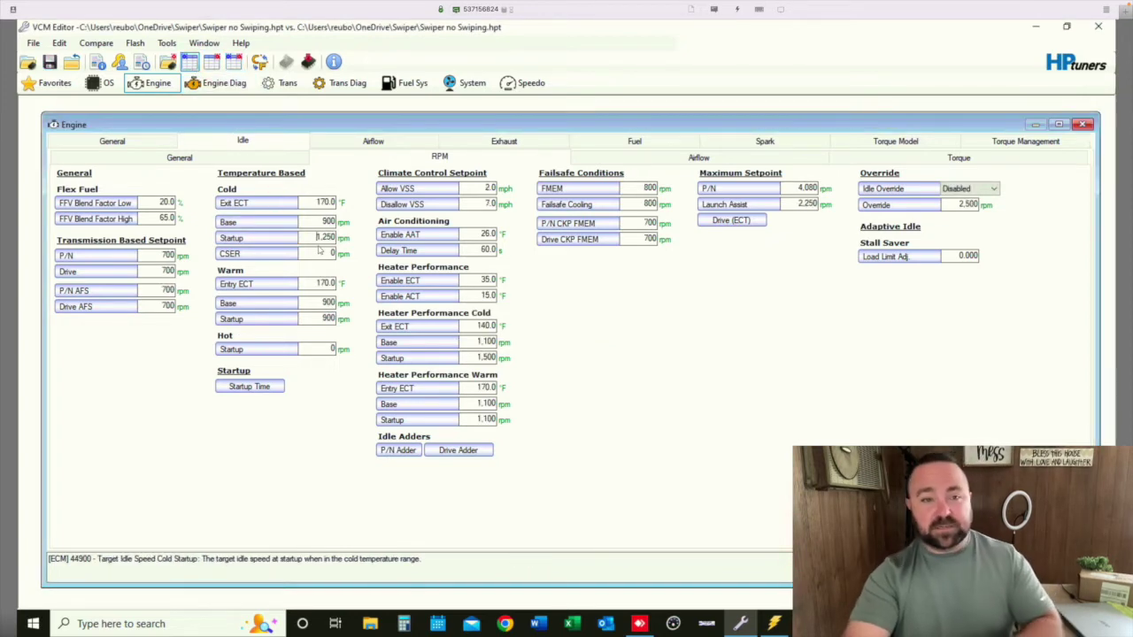
Review the Electronic Throttle settings under Airflow, including the Max Throttle Angle vs. RPM table.
key(ctrl+Tab)
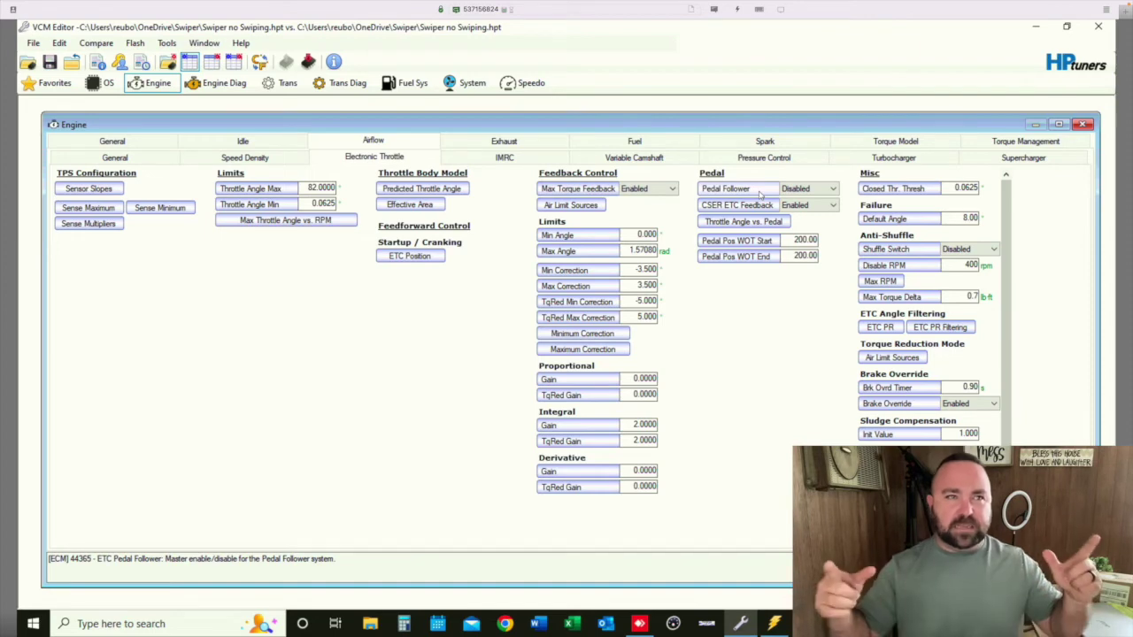
click(285, 219)
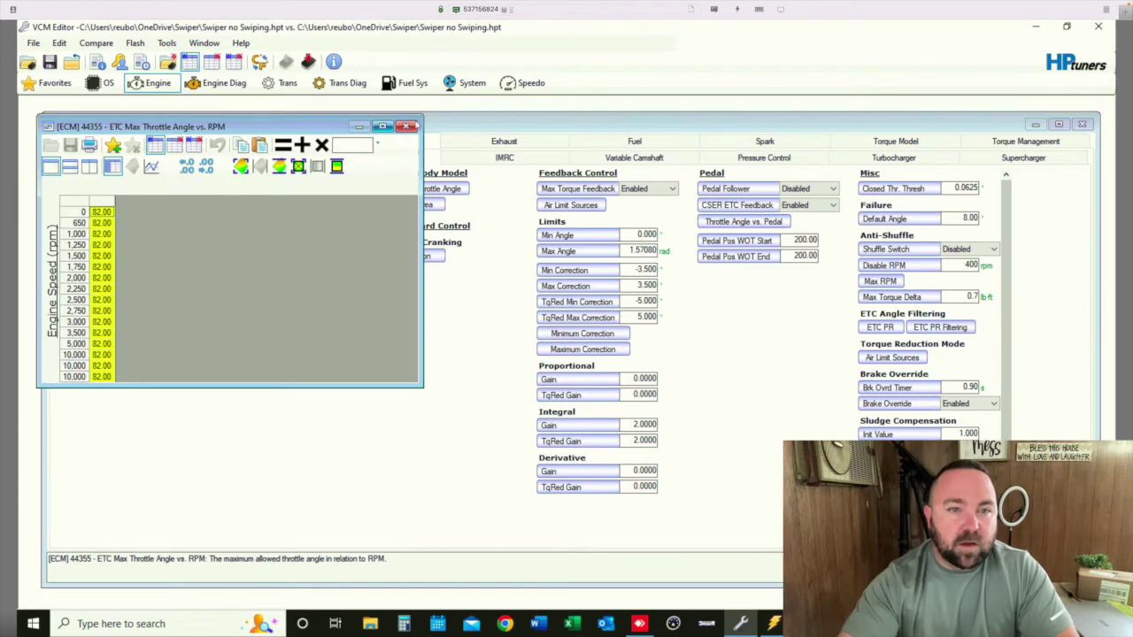
click(406, 126)
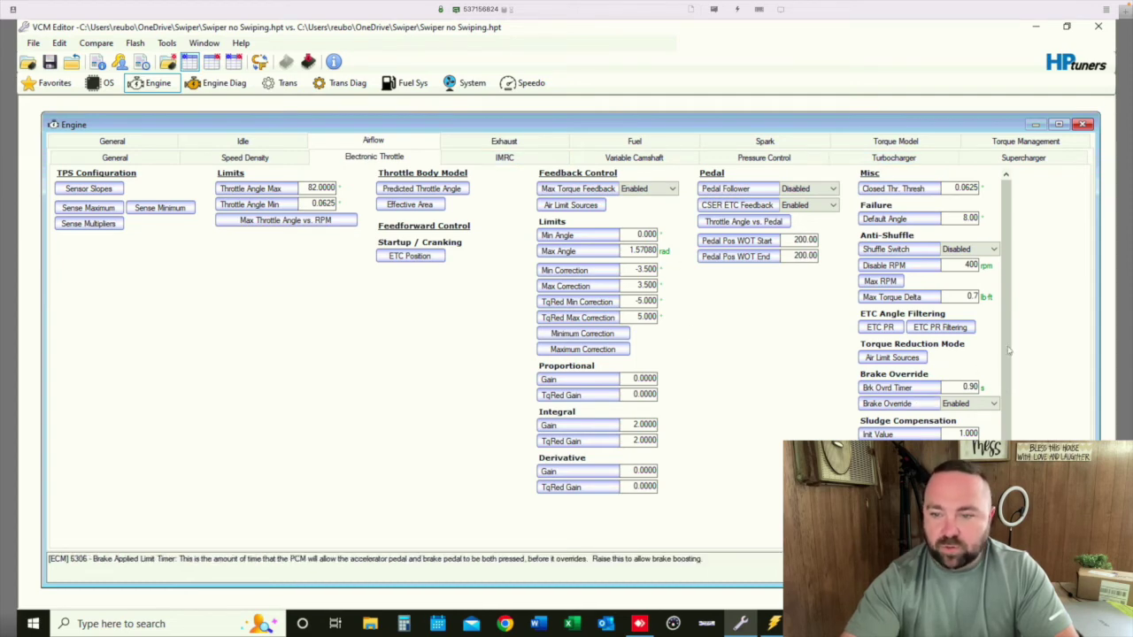
scroll(1014, 311, down, 1)
scroll(996, 301, up, 1)
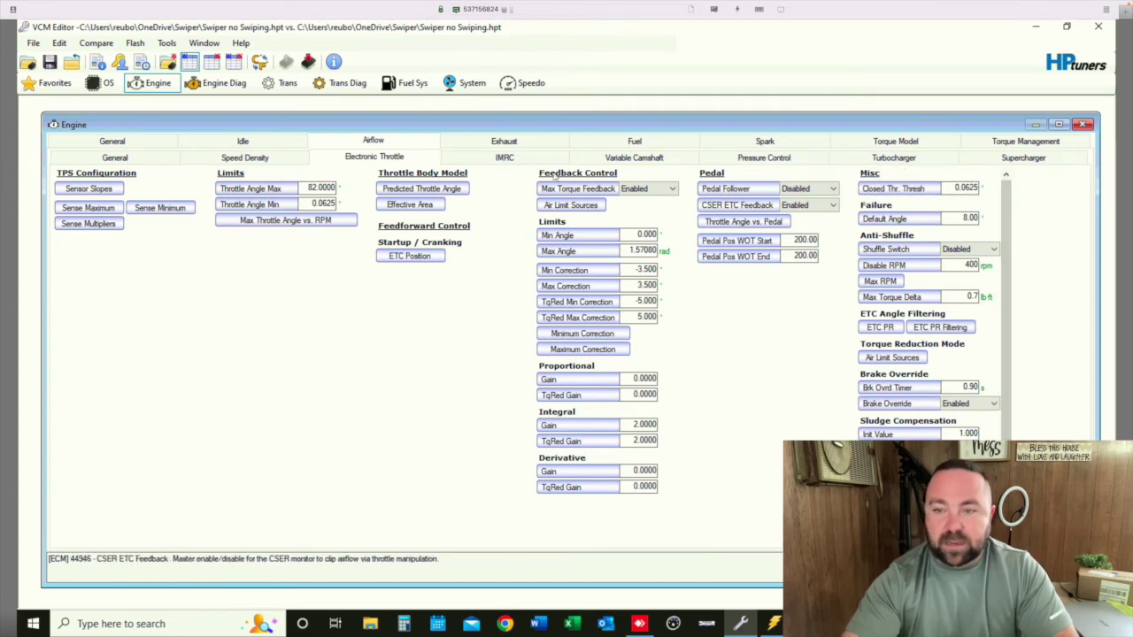
Review the engine's IMRC and Variable Camshaft settings under Airflow.
click(504, 157)
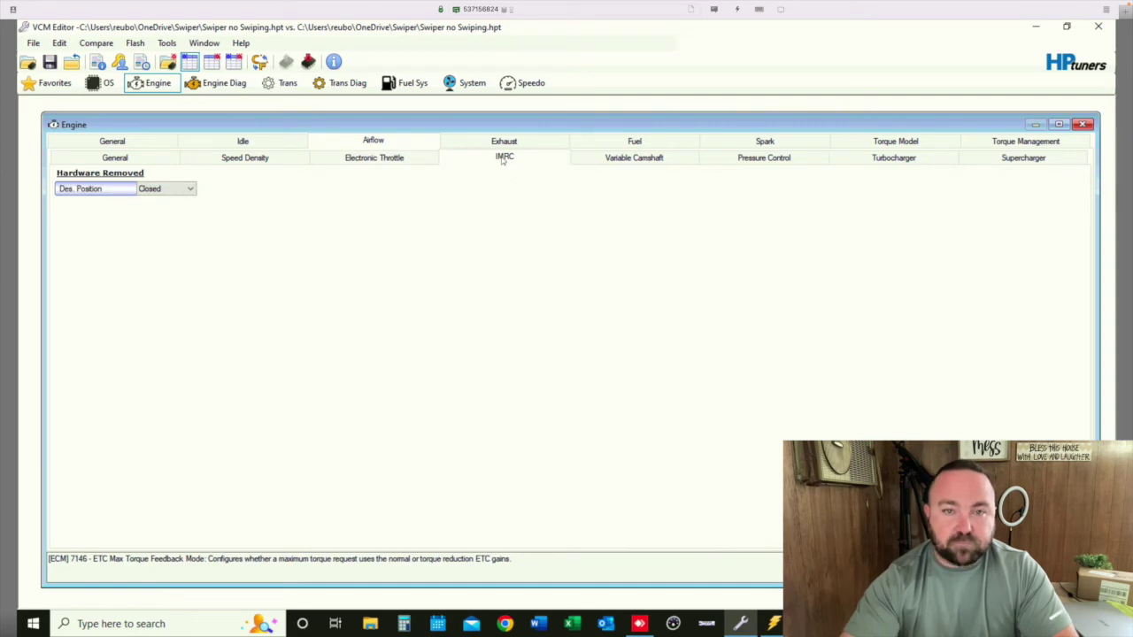
click(634, 158)
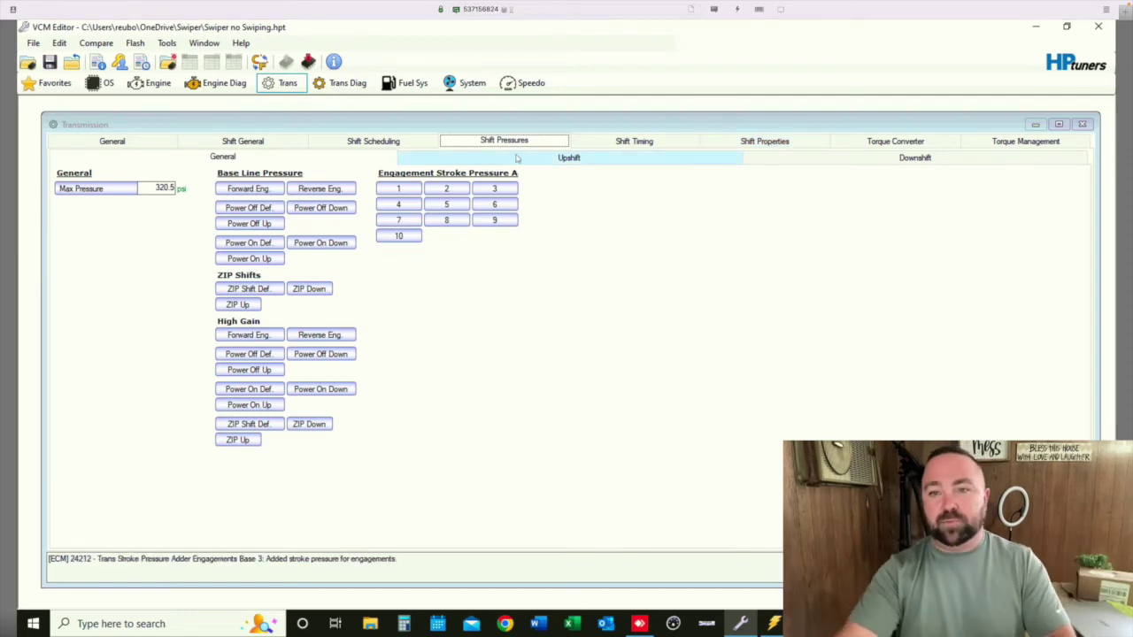
Review the transmission's Shift Timing, Shift Properties, Torque Converter, Torque Management and Shift Scheduling parameters.
click(633, 140)
click(763, 141)
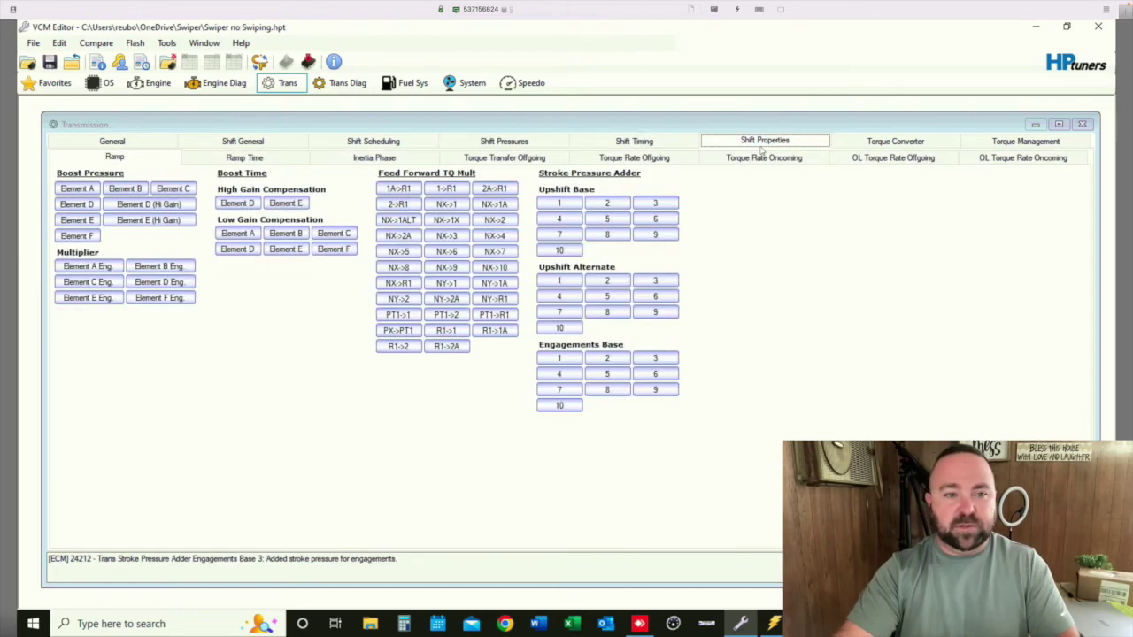
click(896, 145)
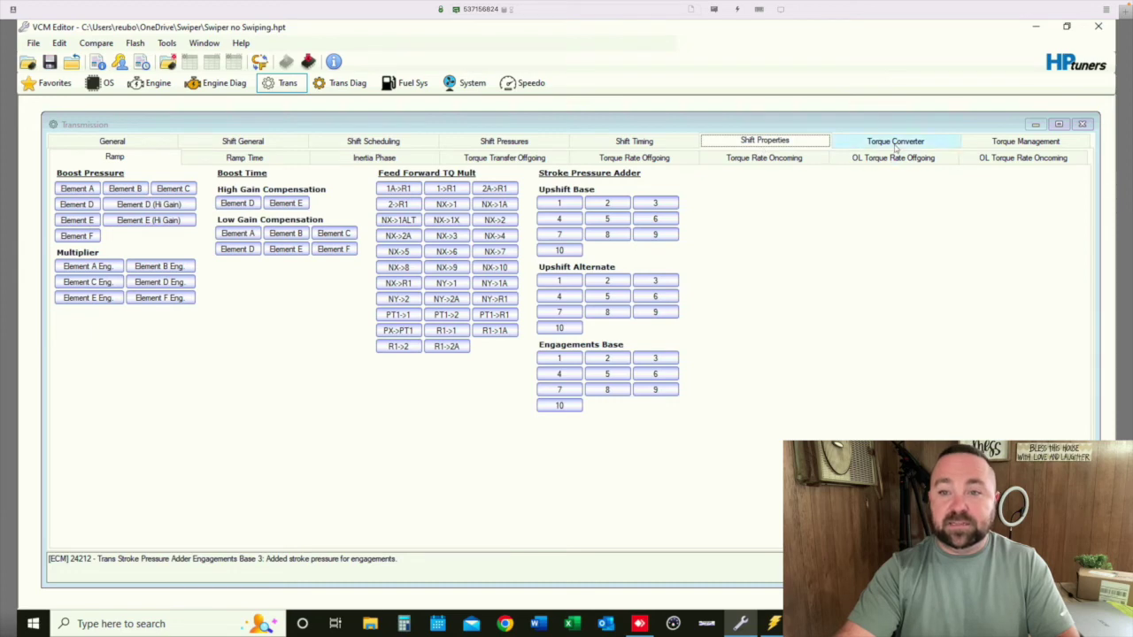
click(1001, 142)
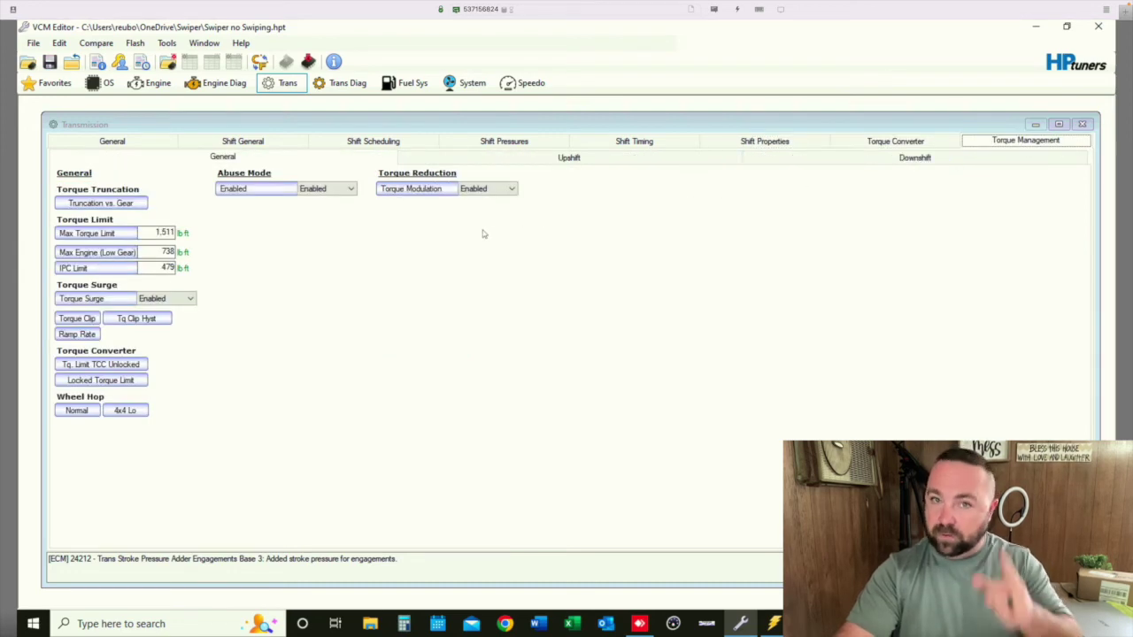
click(373, 141)
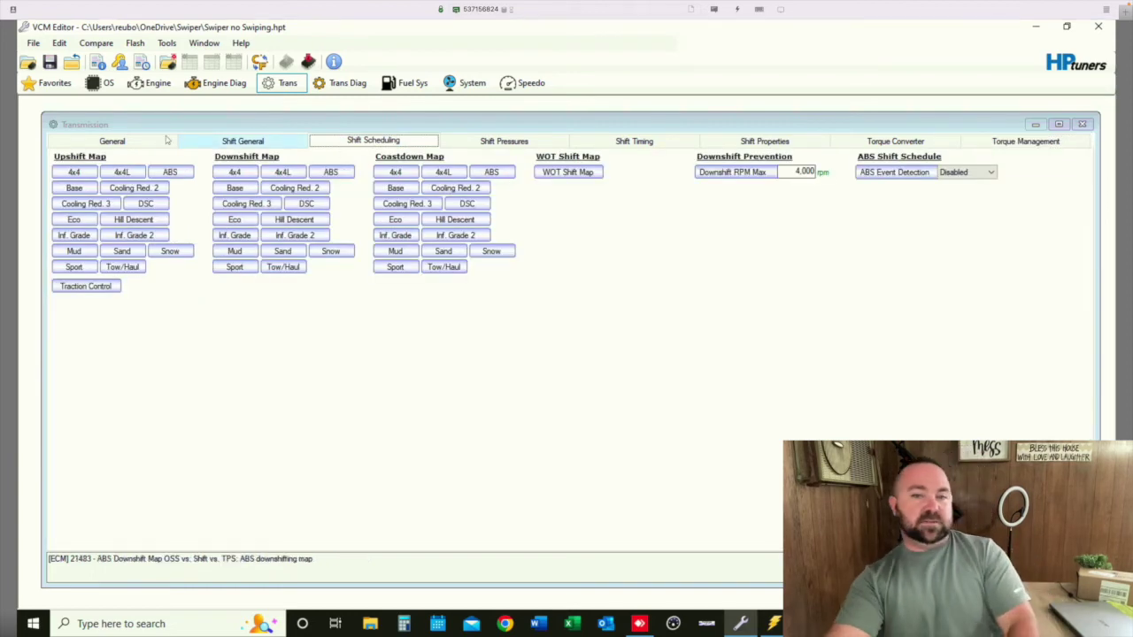
In the transmission's General settings, switch Torque Based Shift Scheduling to Disabled and back to Enabled.
click(163, 141)
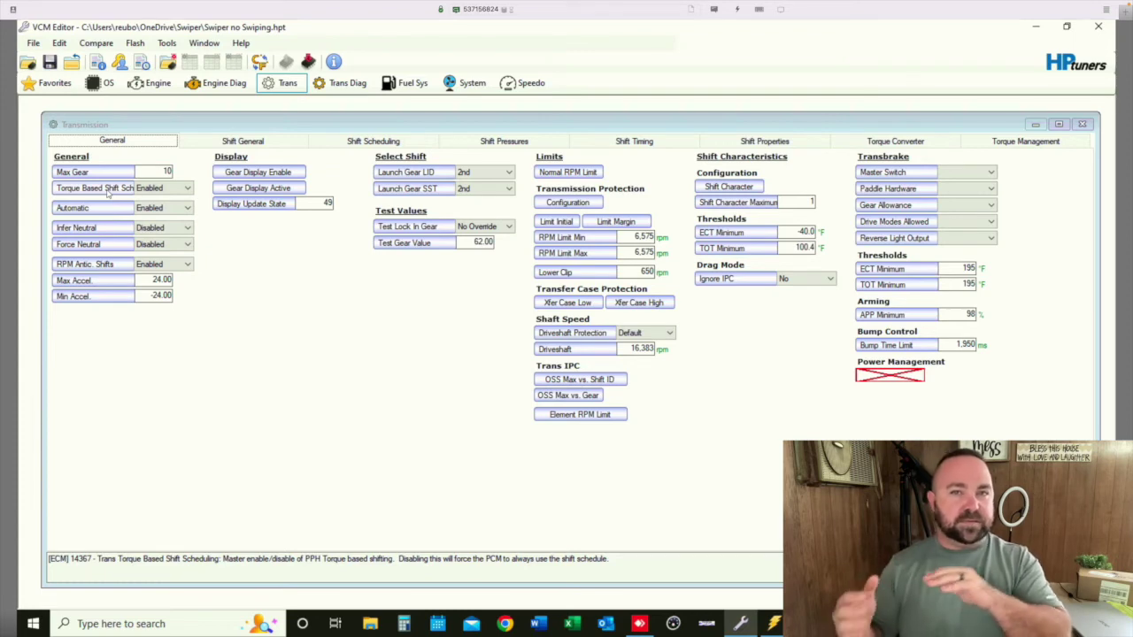
click(188, 189)
click(173, 202)
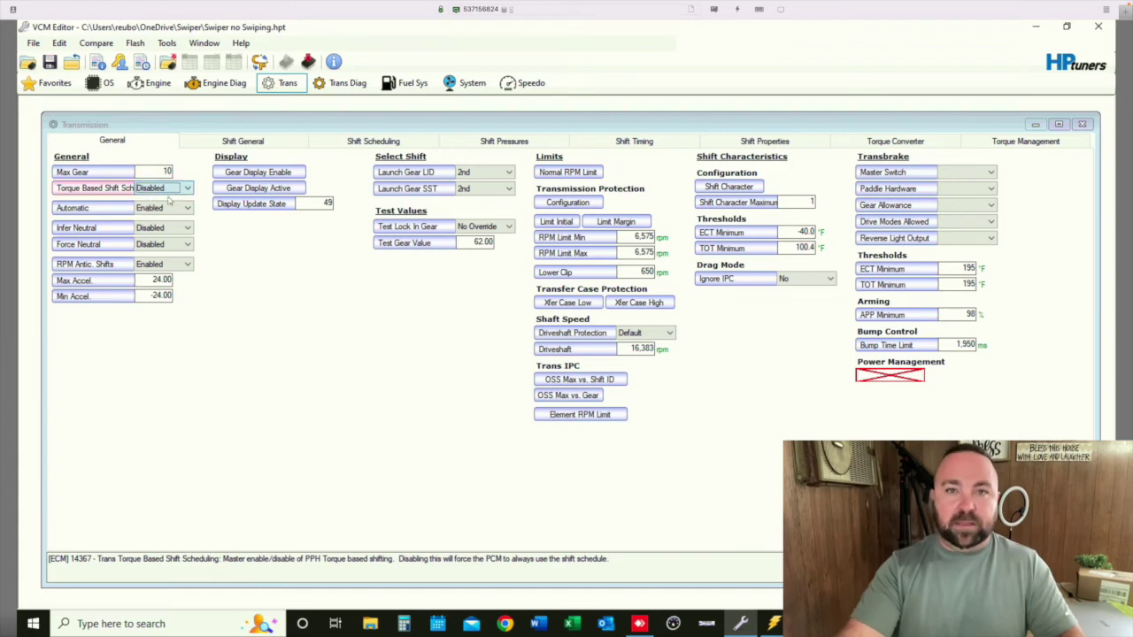
click(187, 189)
click(168, 212)
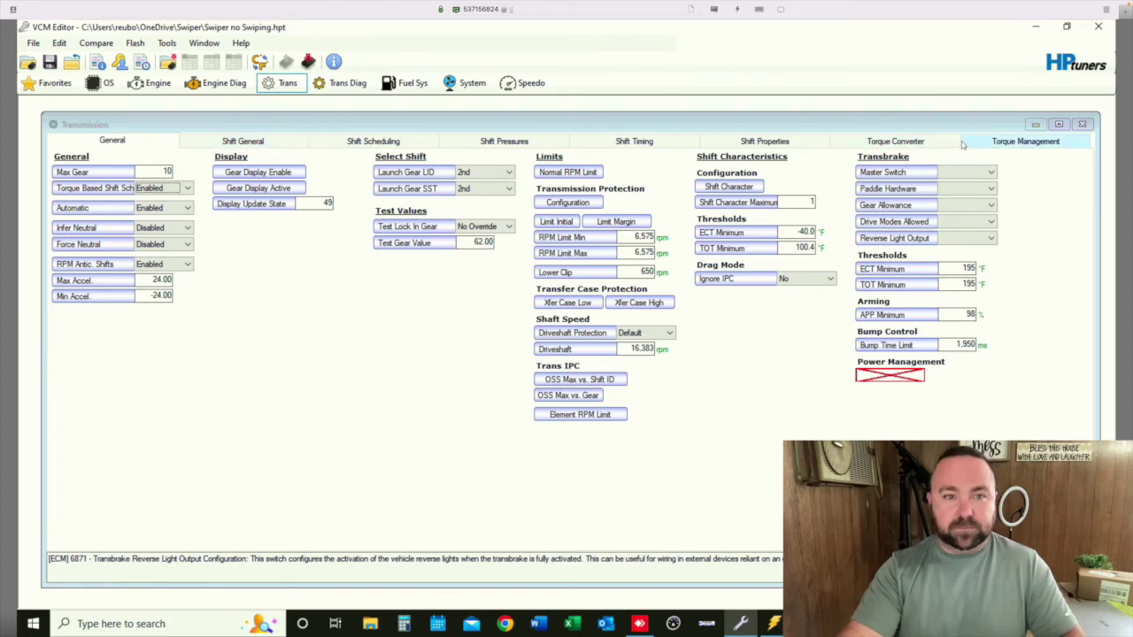
Review the transmission's Torque Management parameters, including the General limits and the Upshift torque modulation tables.
click(1022, 142)
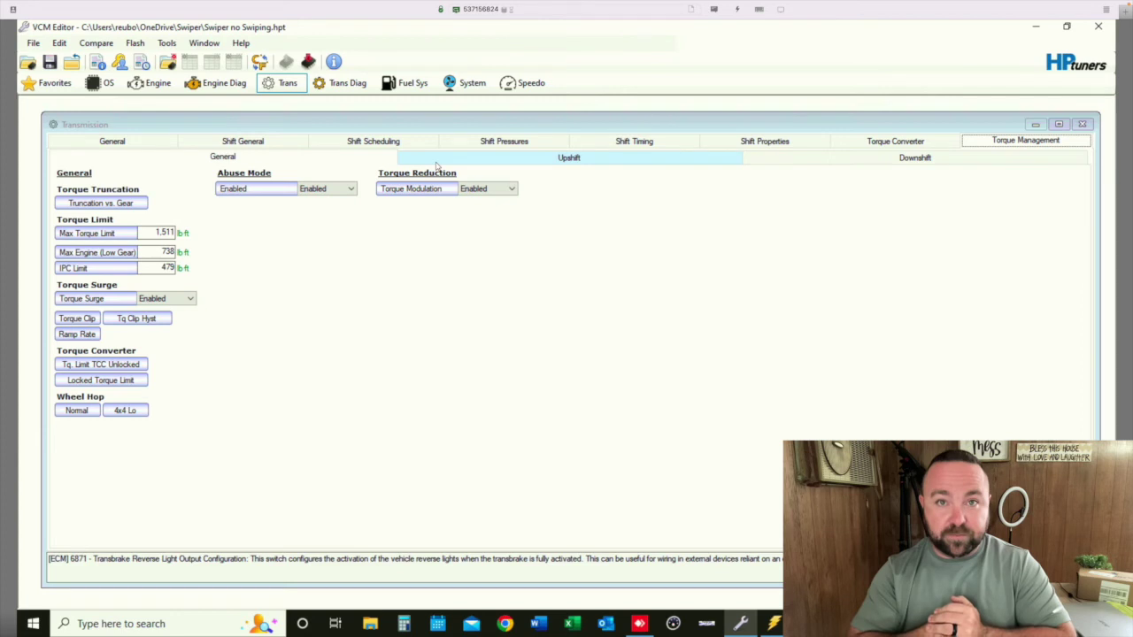
click(510, 157)
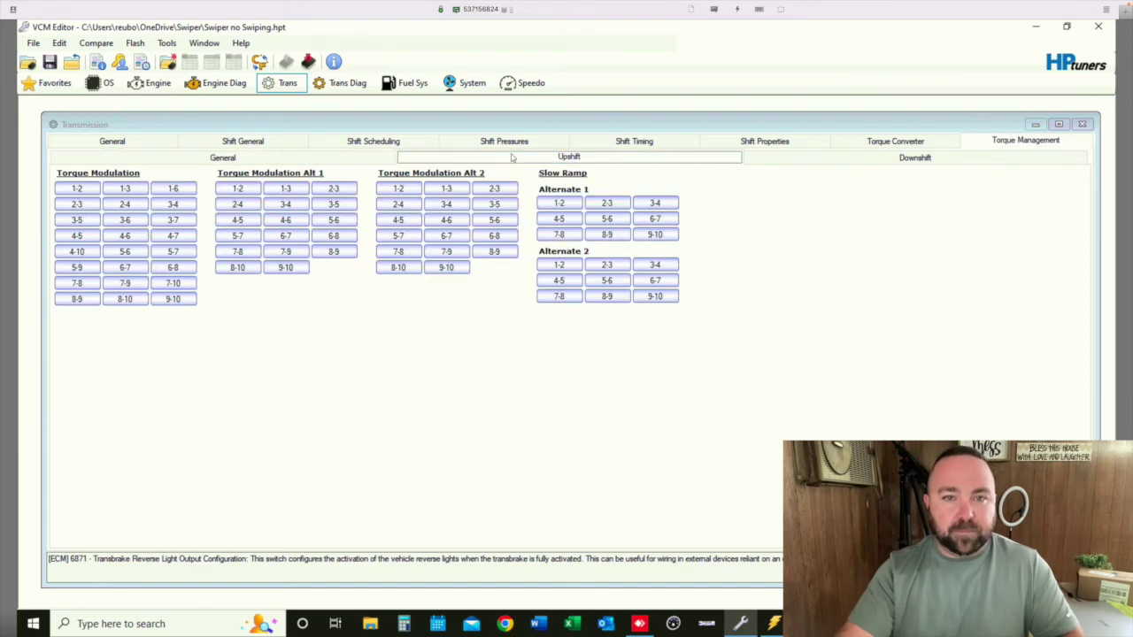
click(384, 160)
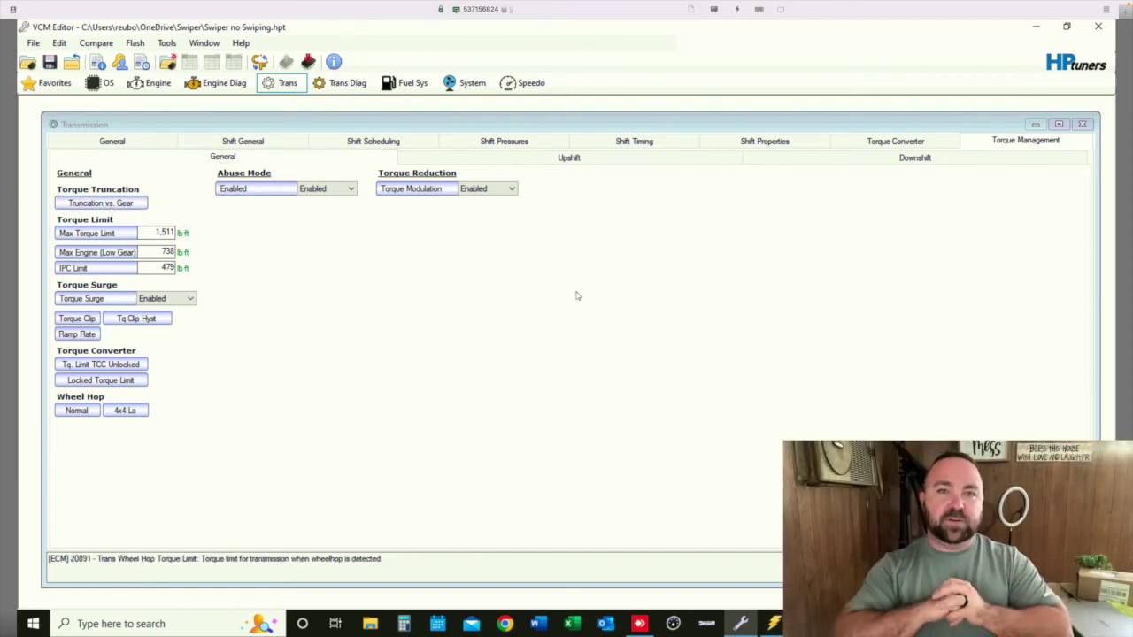
Switch to VCM Scanner to view the log's channel list and Chart vs. Time.
mouse_move(755, 625)
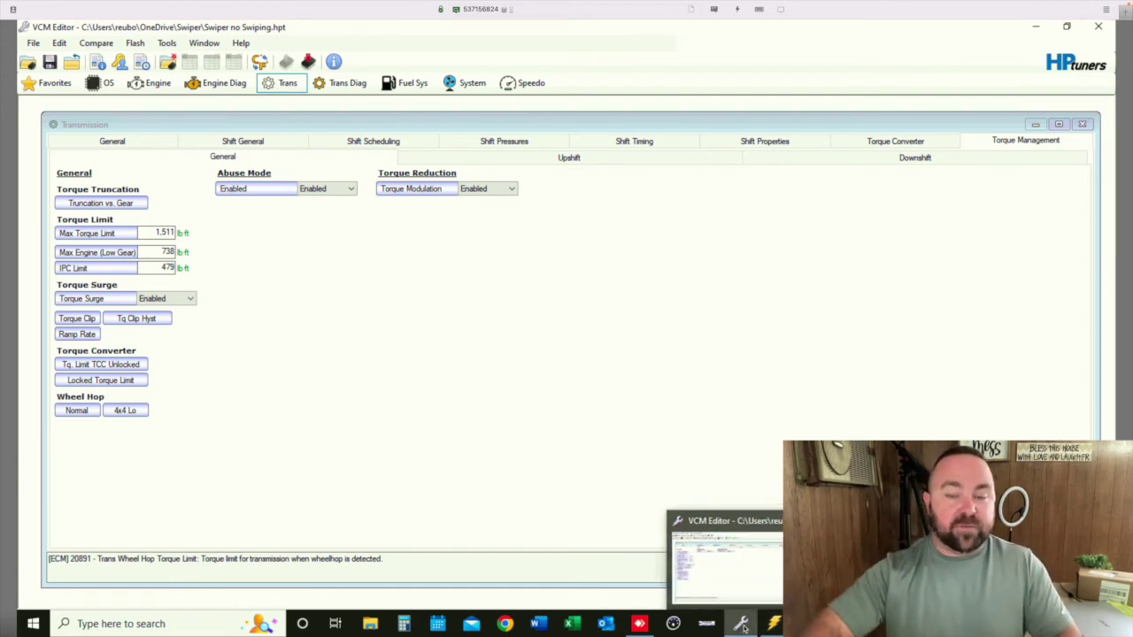
click(743, 626)
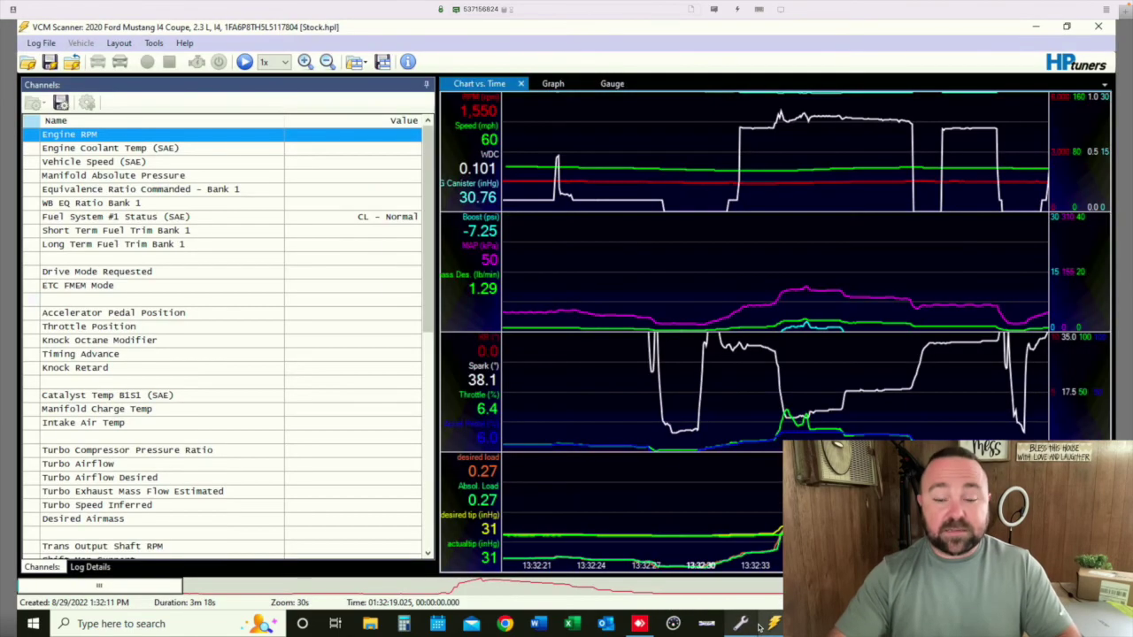